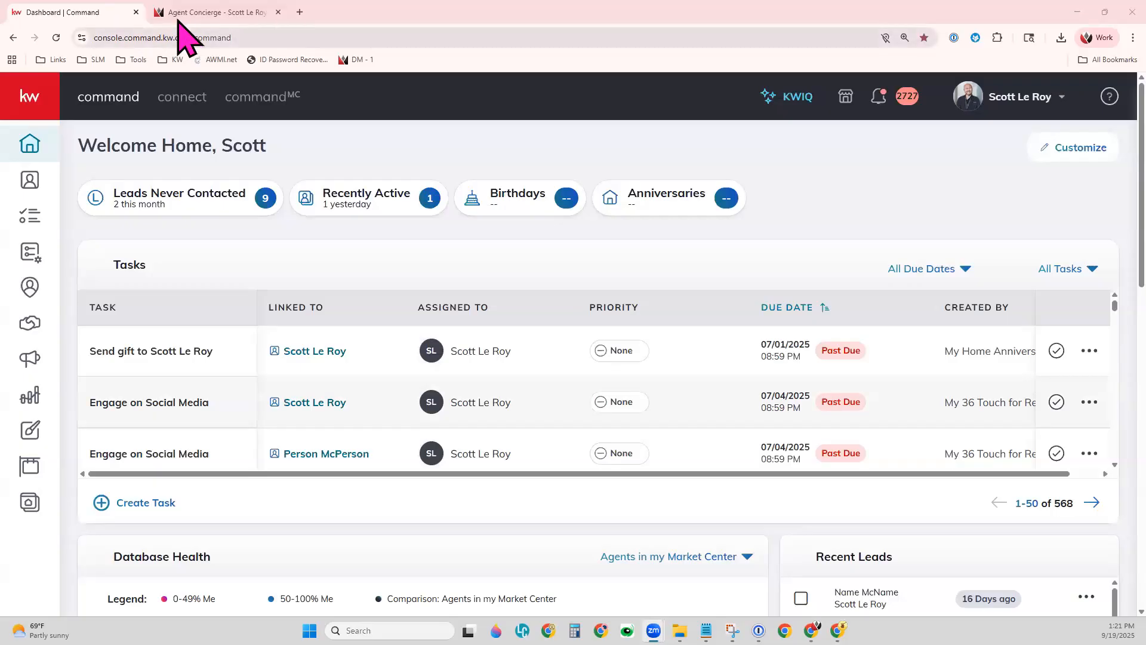
- Review the Agent Concierge web page, from its banner and request form to the sample listing designs
left_click(179, 17)
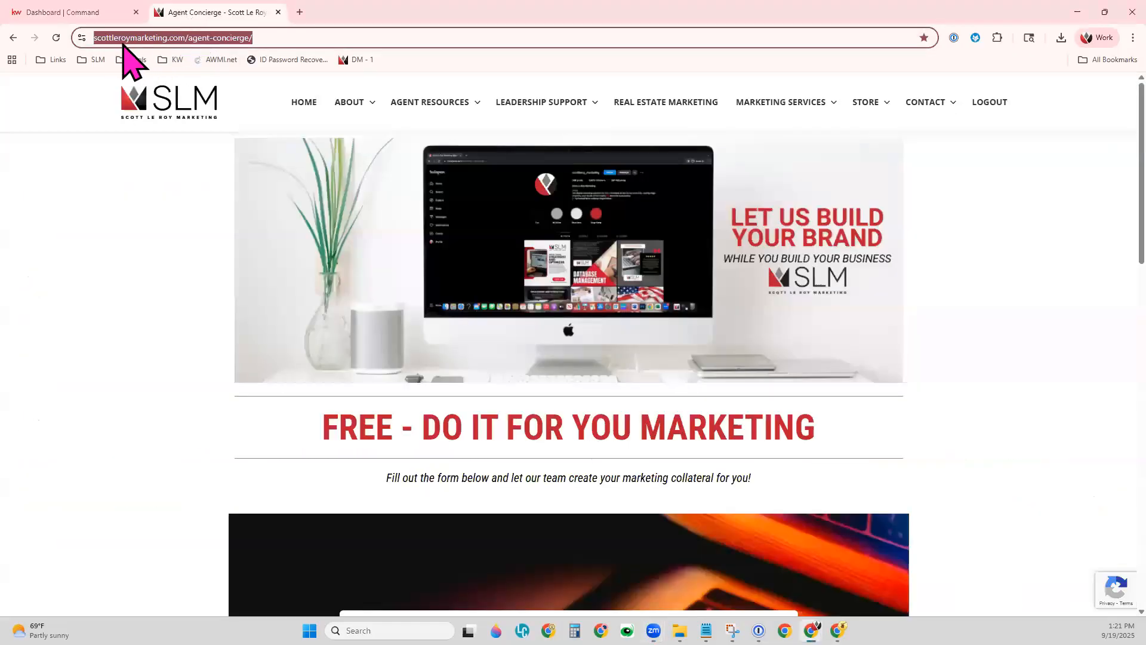
left_click(171, 251)
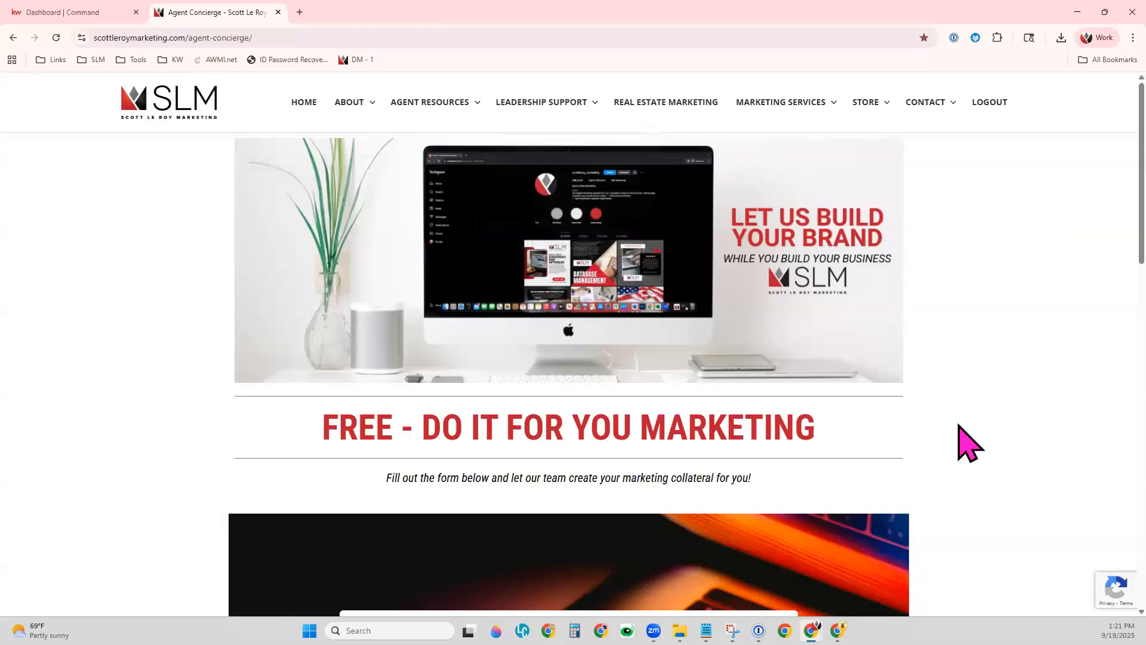
scroll(964, 420, "down", 6)
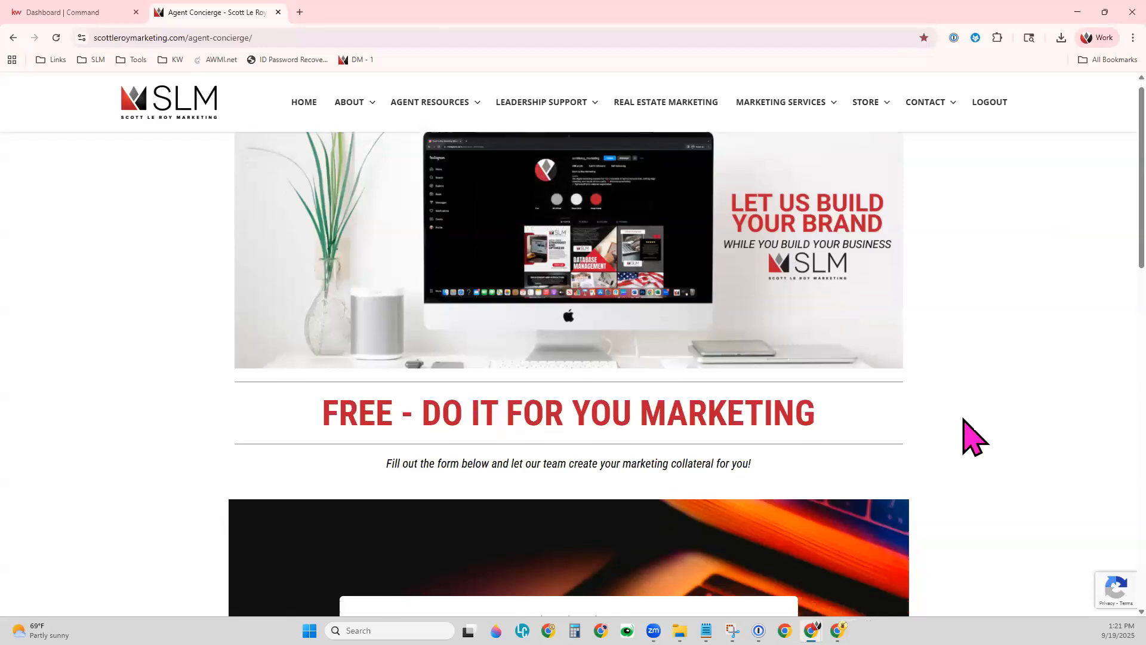
scroll(963, 419, "down", 1)
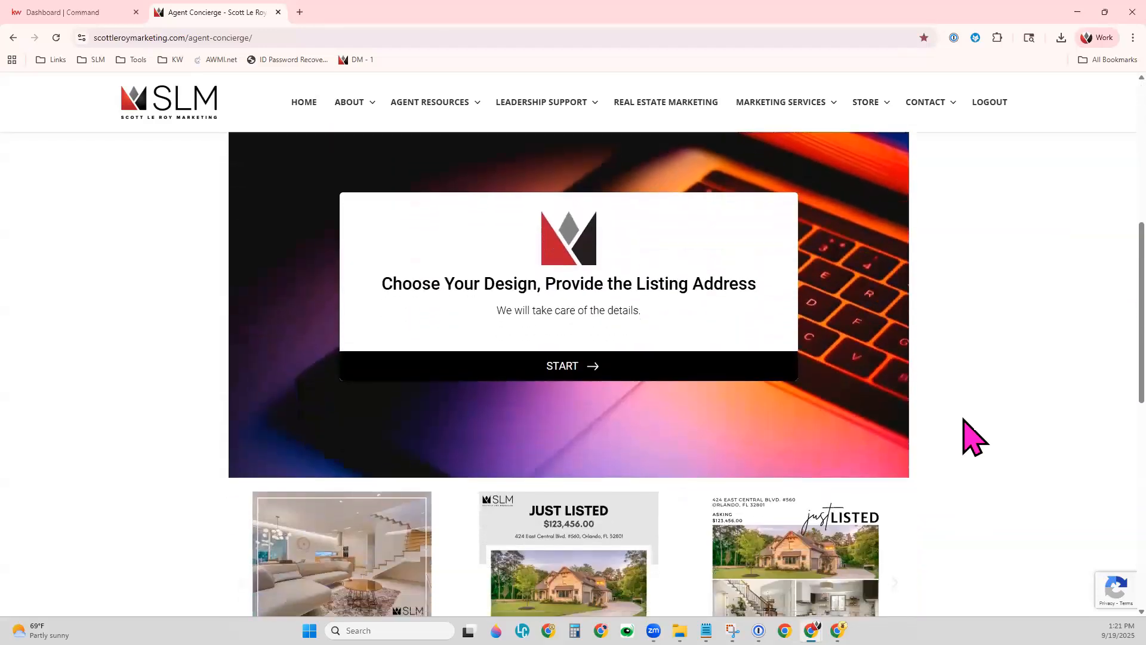
scroll(903, 488, "down", 3)
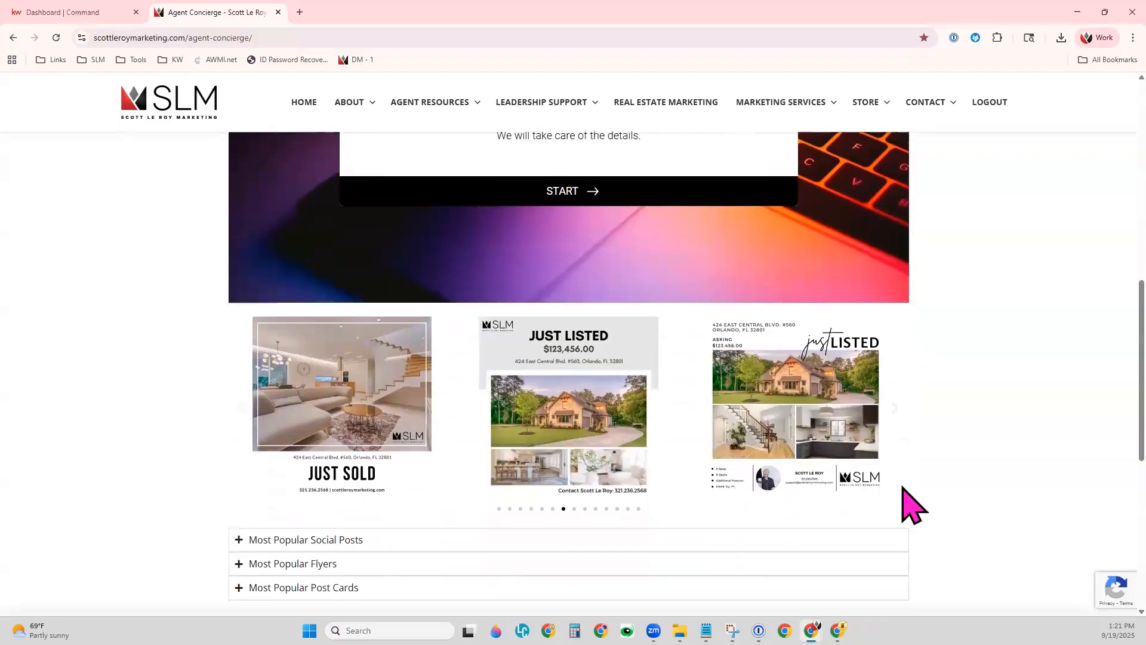
scroll(903, 489, "up", 9)
scroll(908, 425, "up", 1)
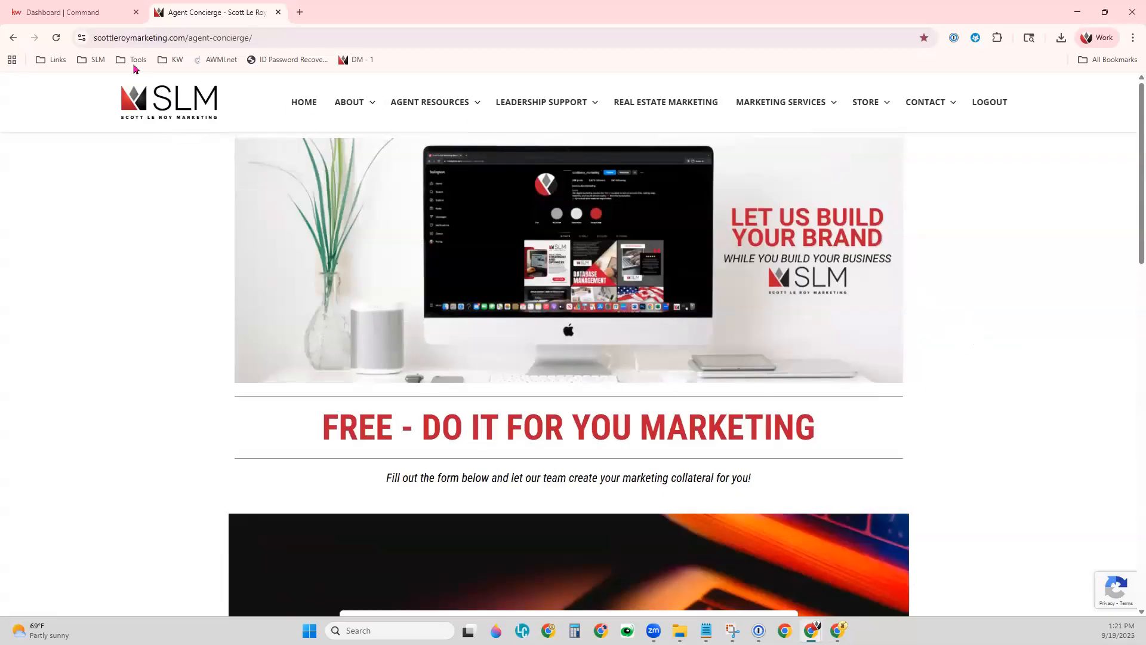
- Go from the Command dashboard to the agent website's Expert Mode and start a new Custom Page
left_click(84, 13)
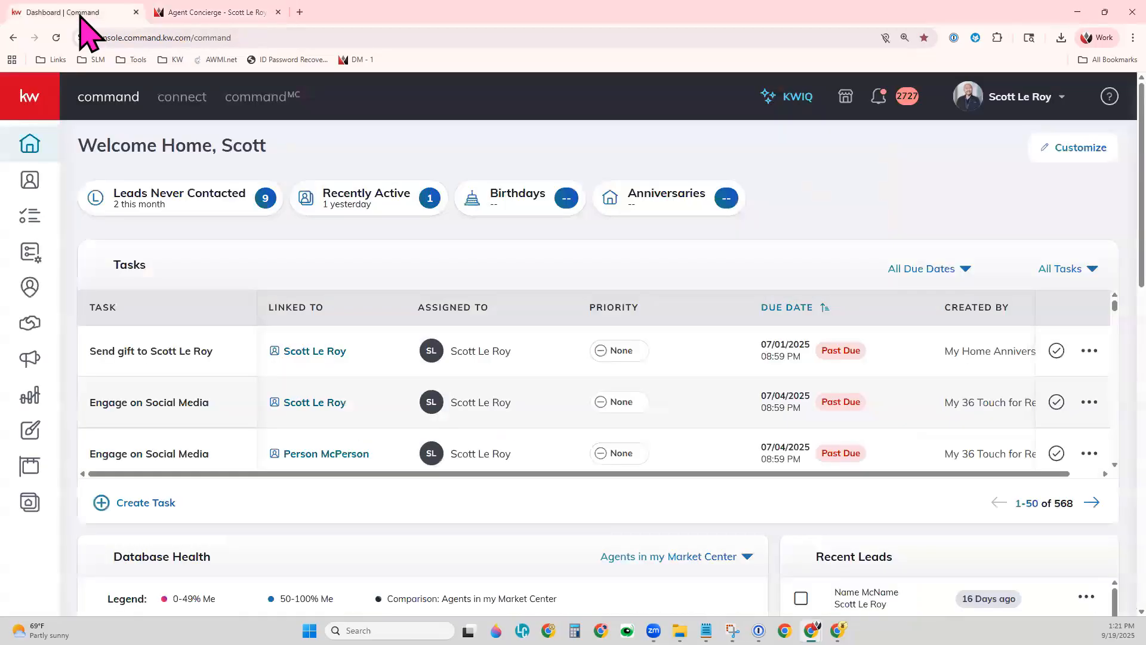
left_click(30, 502)
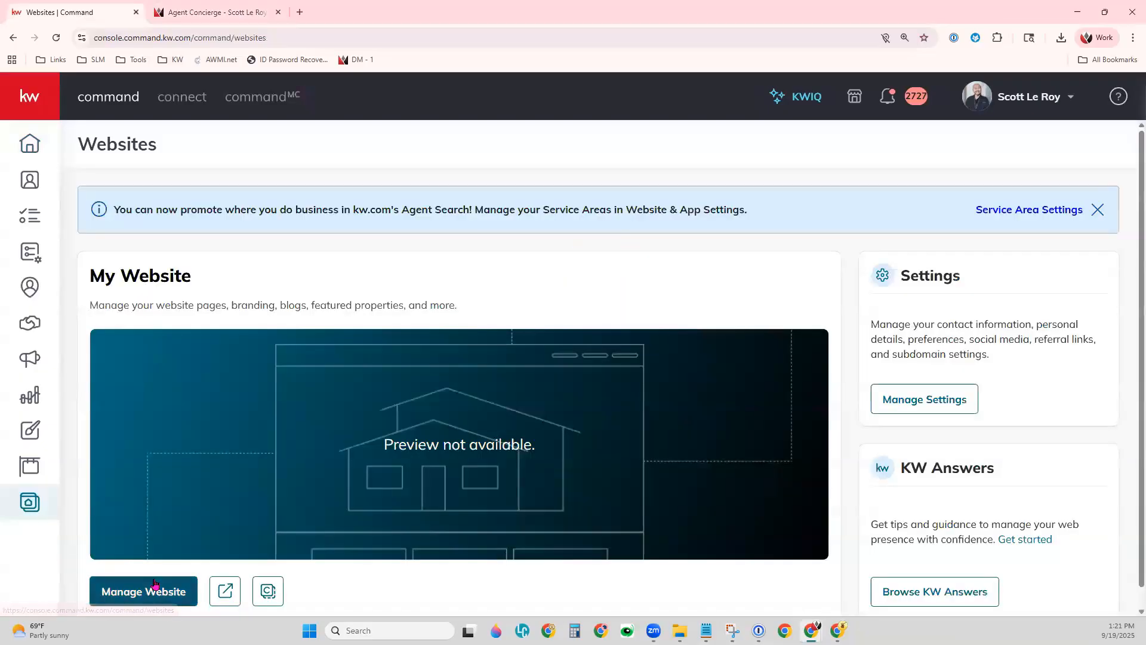
left_click(154, 590)
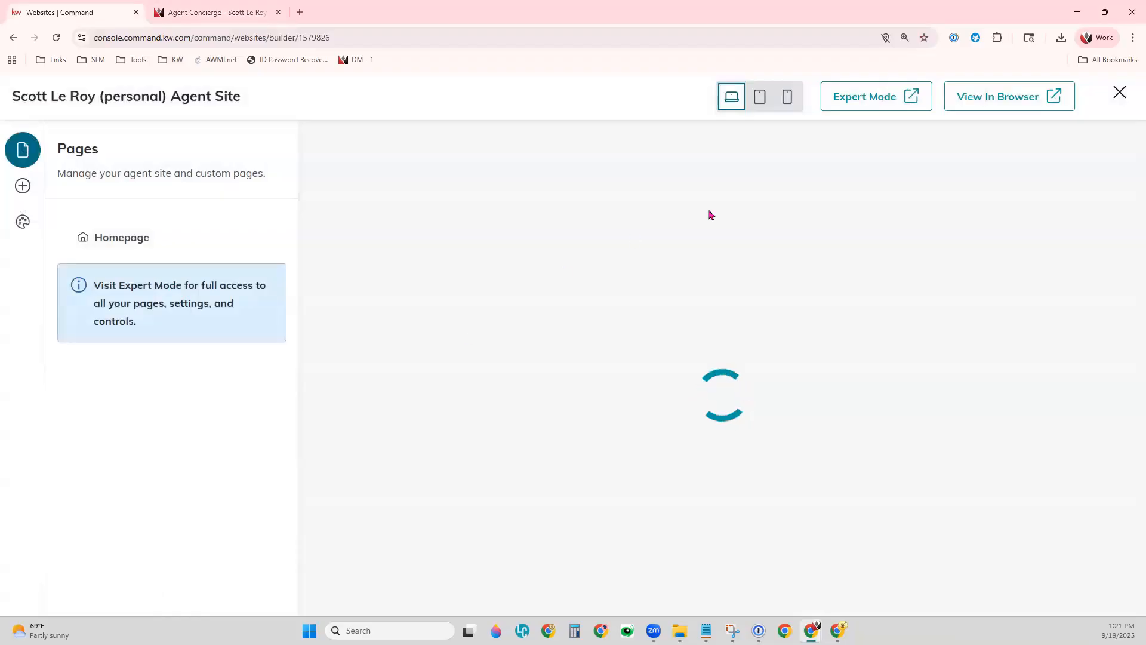
left_click(883, 109)
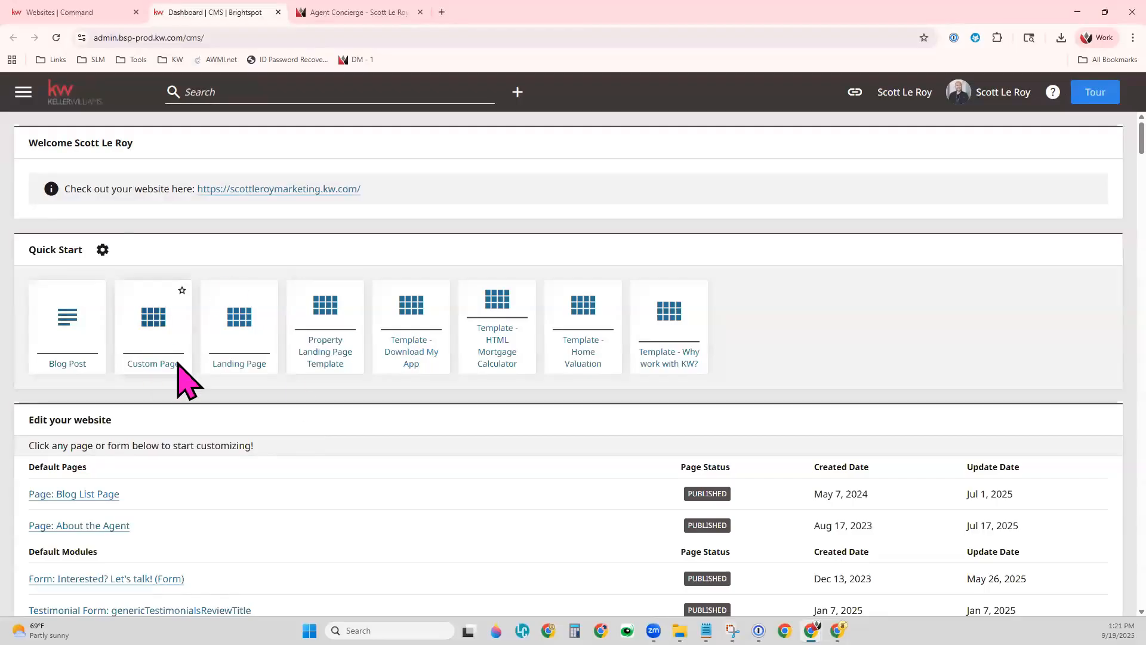
left_click(137, 328)
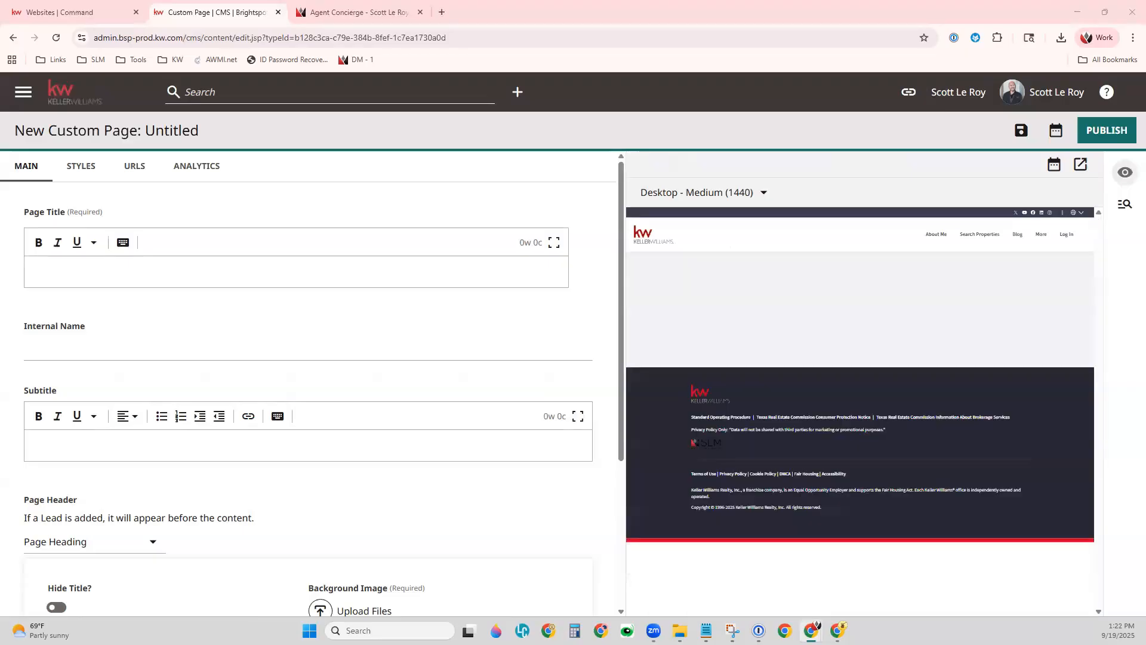
- Title the custom page "Agent Concierge" and set its Page Header to None
left_click(215, 279)
type("Agent Concierge")
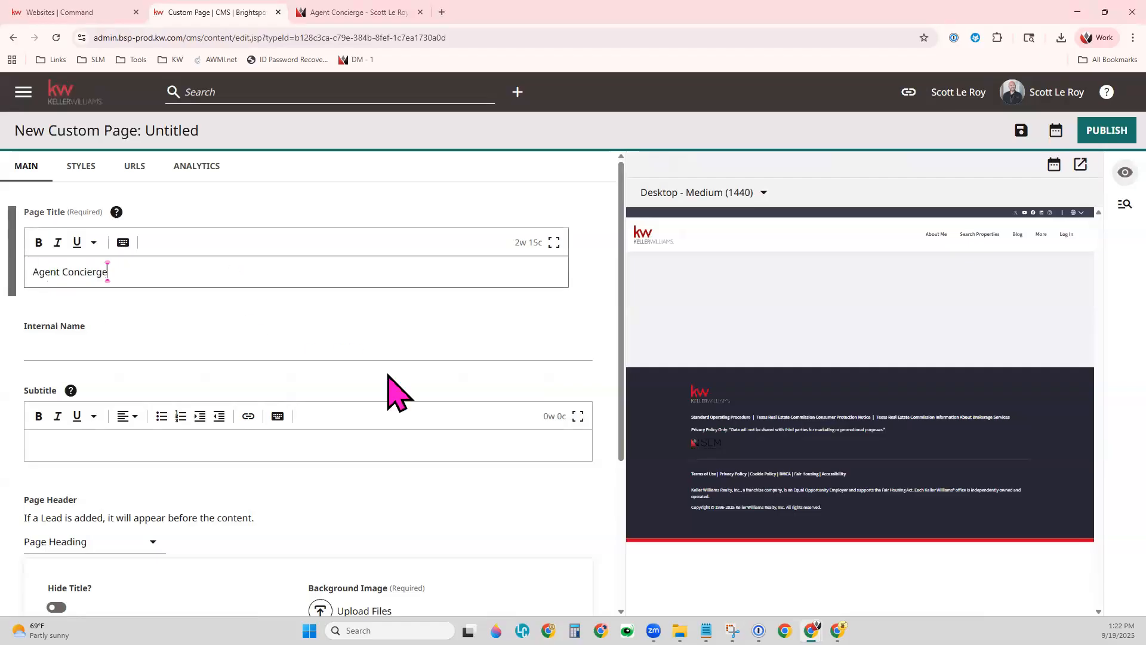
left_click(231, 379)
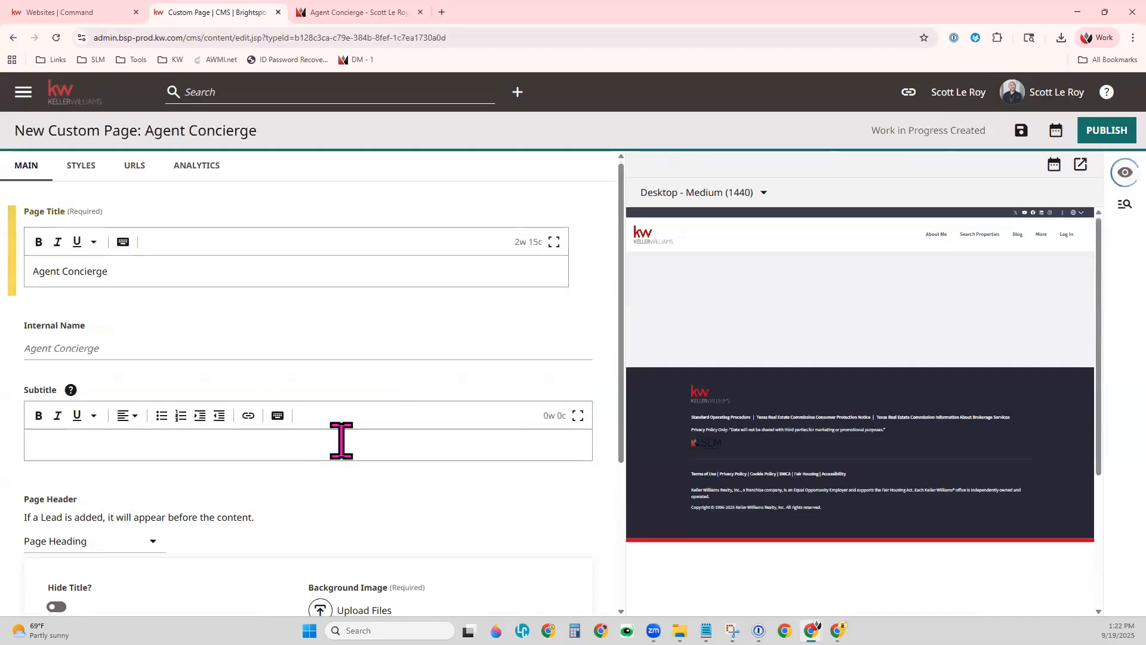
scroll(341, 439, "down", 3)
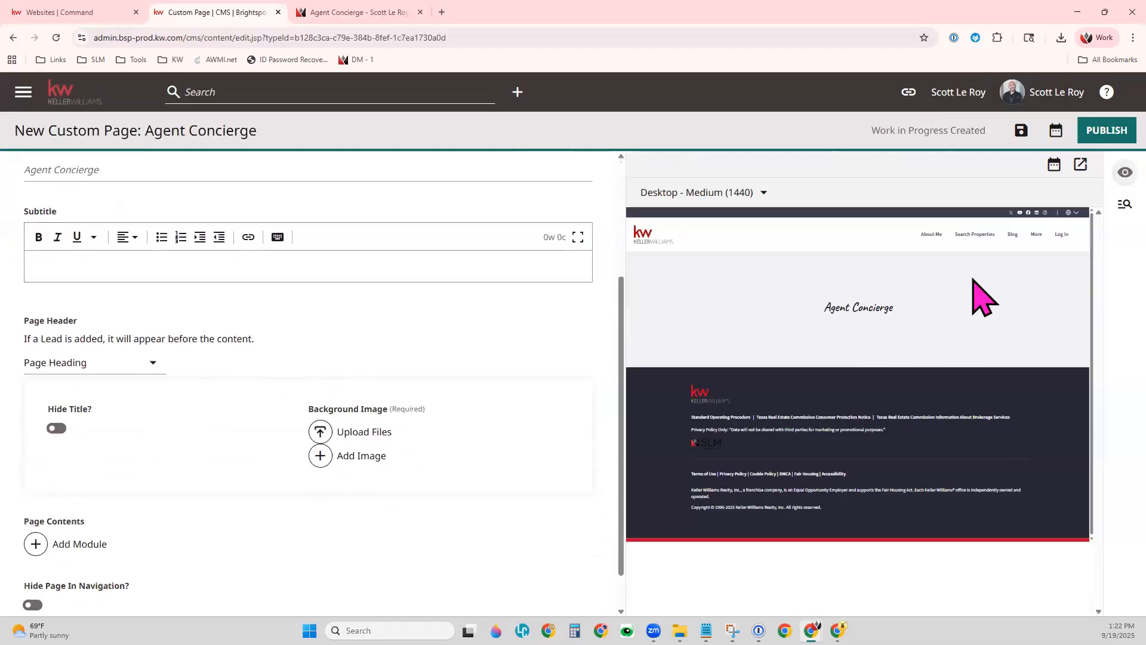
left_click(143, 366)
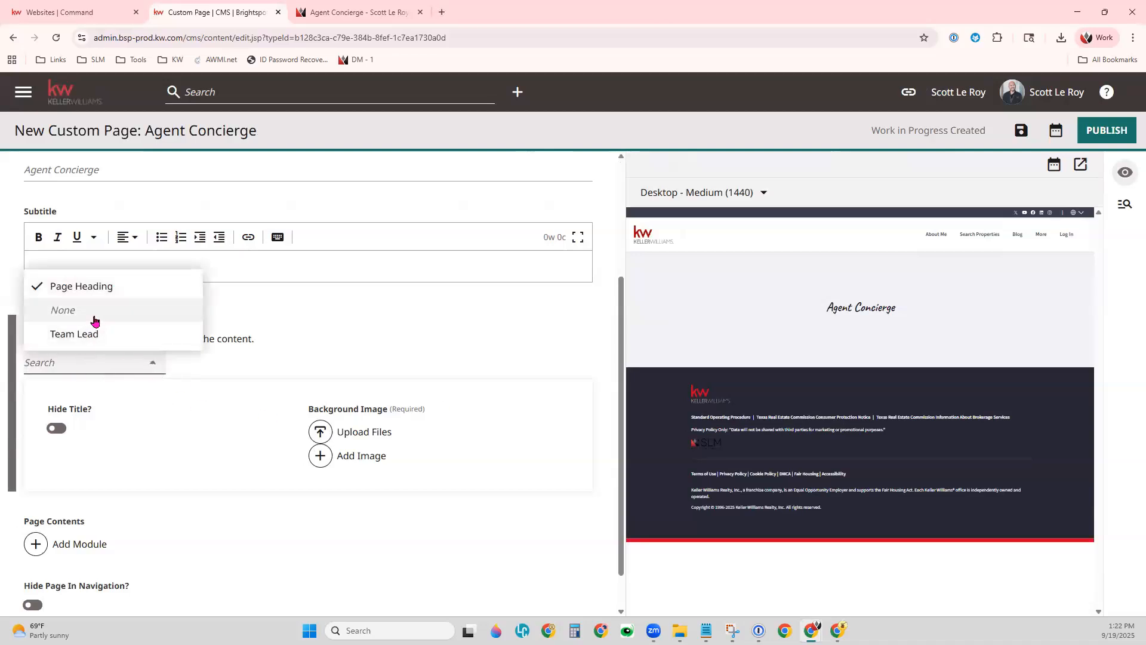
left_click(94, 321)
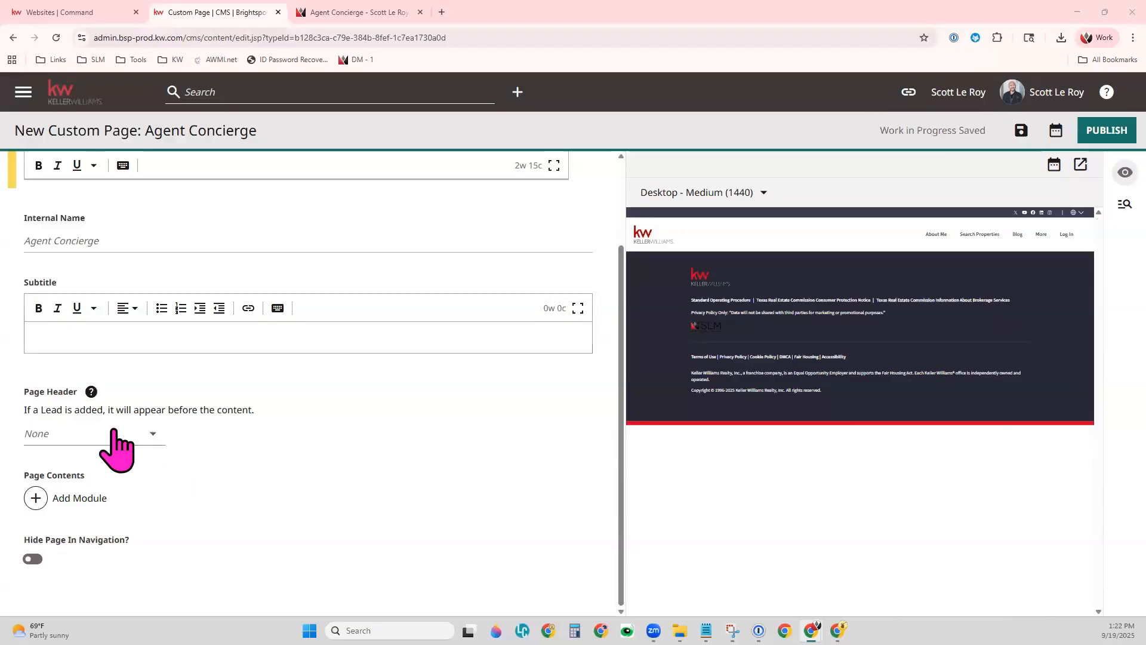
- Add an Iframe Embed module to the page contents and choose to create a new iframe for it
left_click(72, 501)
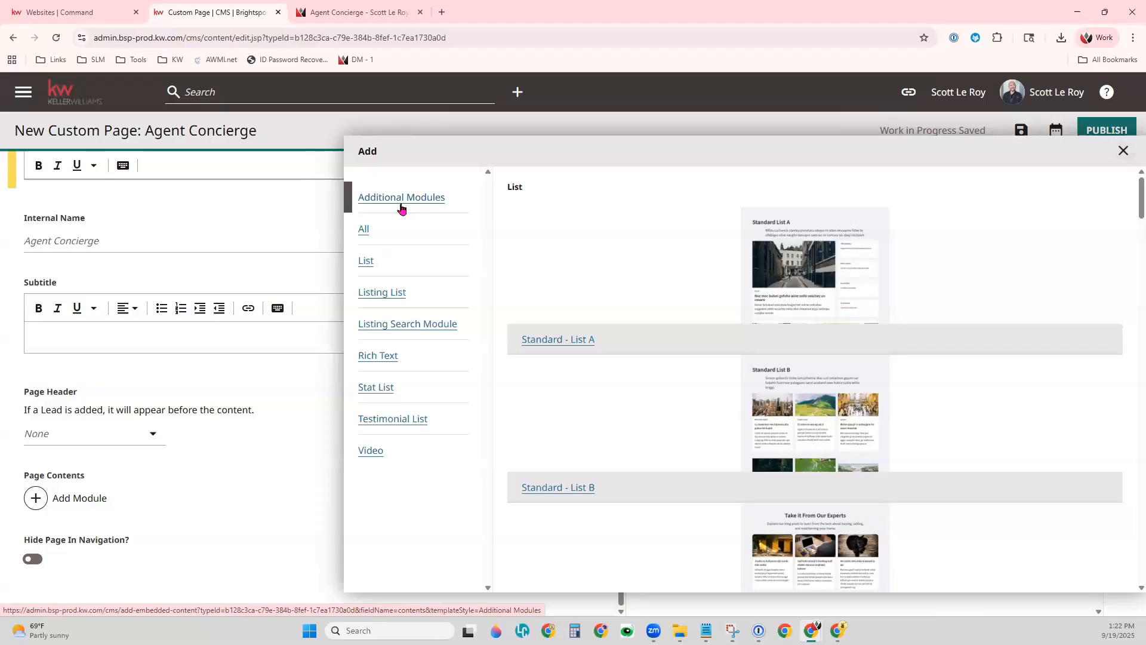
left_click(401, 200)
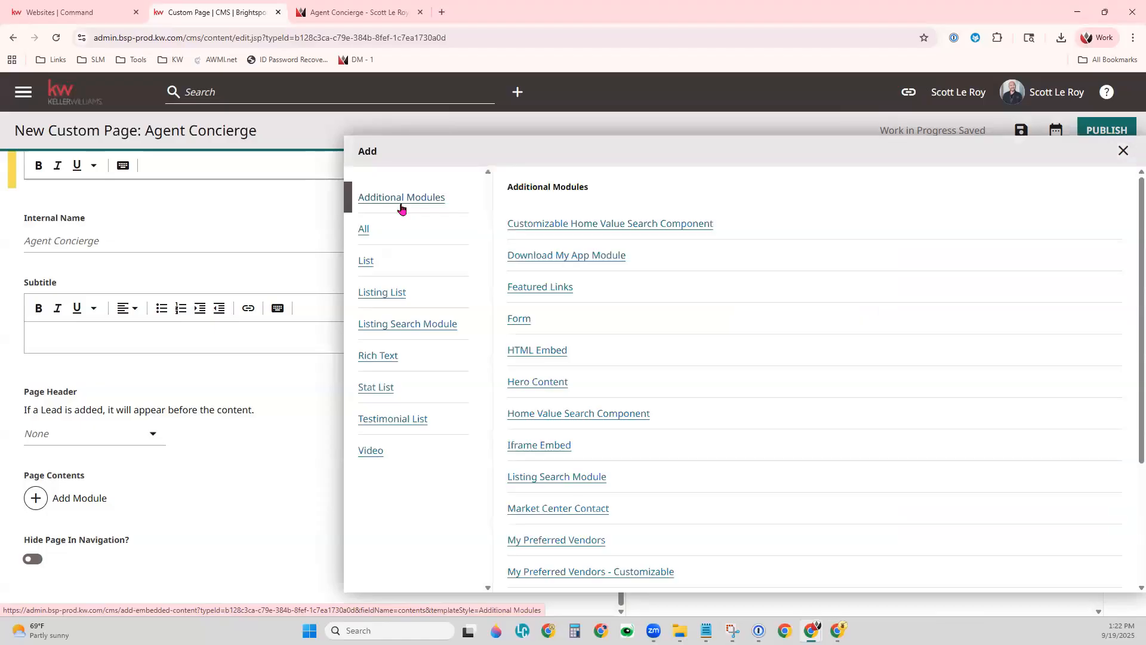
left_click(539, 449)
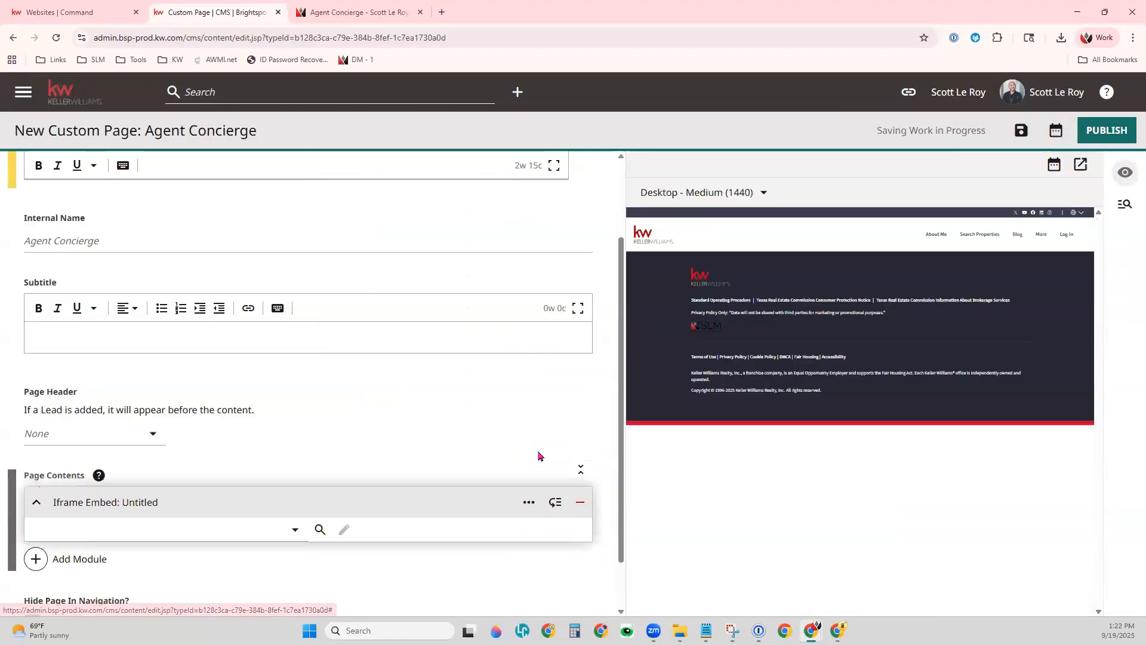
scroll(411, 452, "down", 1)
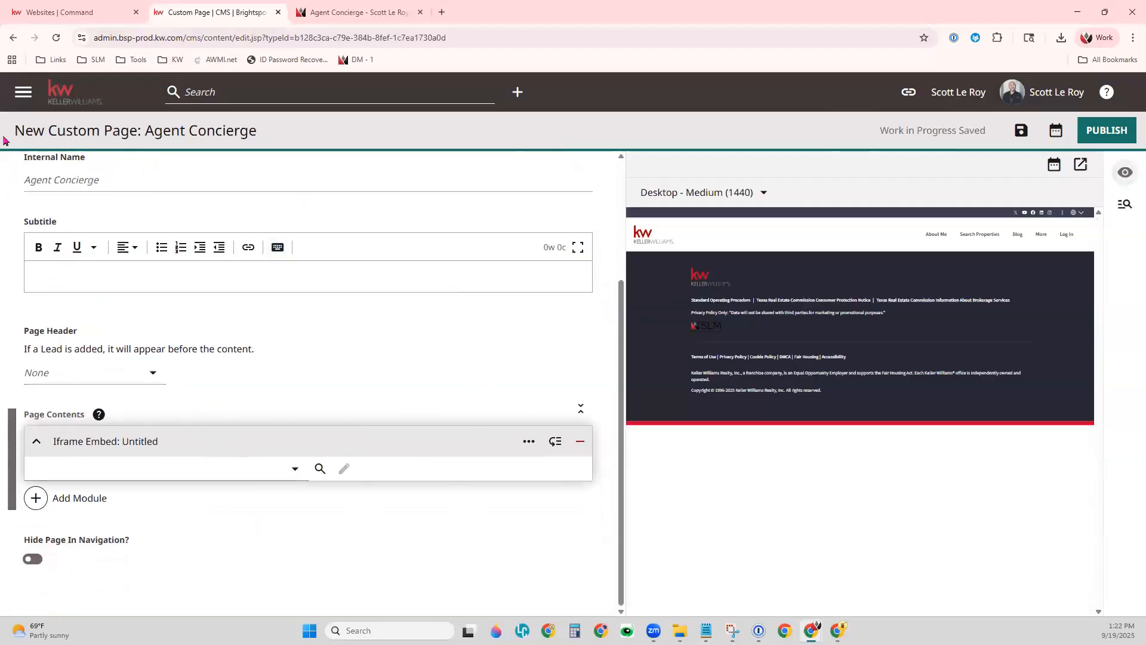
left_click(99, 470)
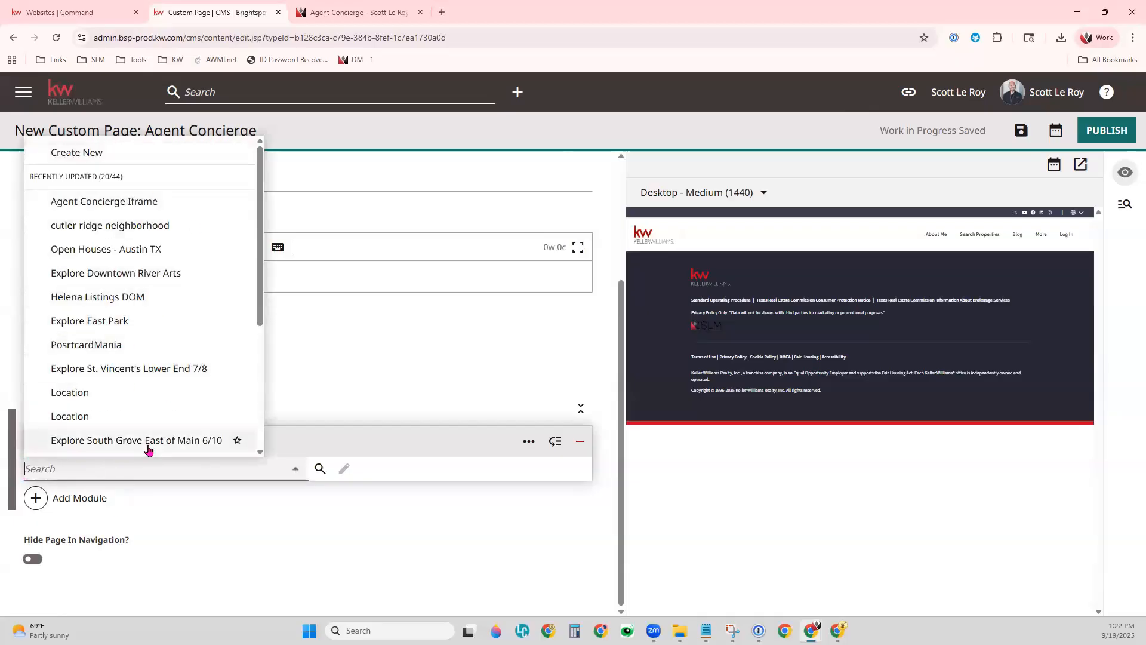
left_click(96, 154)
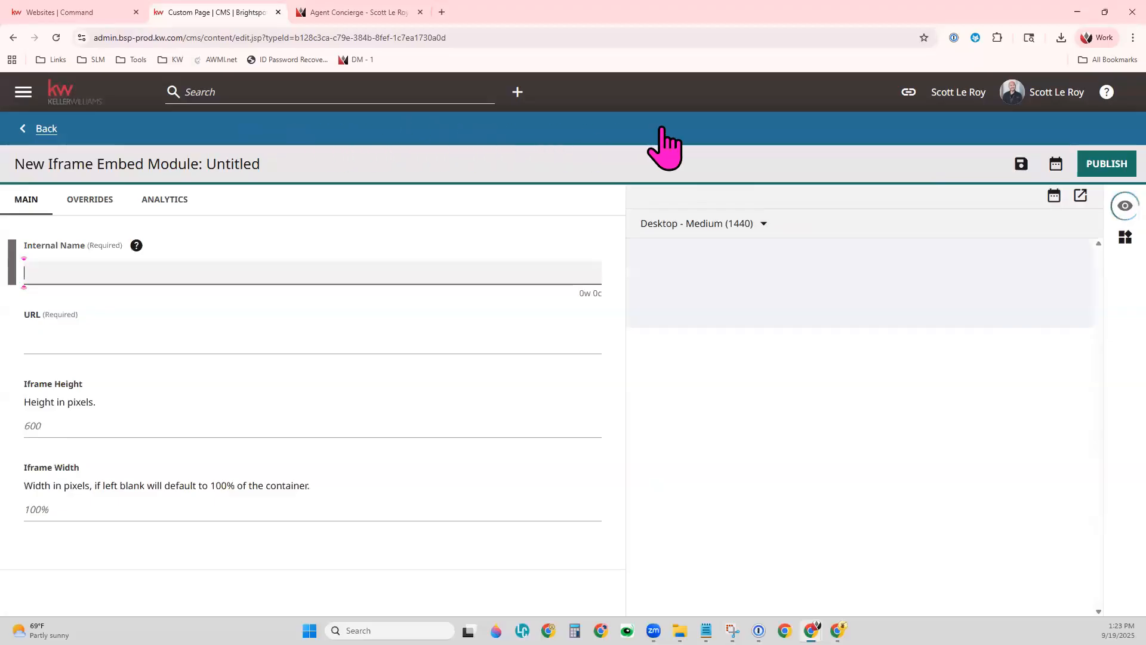
- Give the new iframe module the internal name "Agent Concierge Iframe Link"
left_click_drag(47, 163, 197, 164)
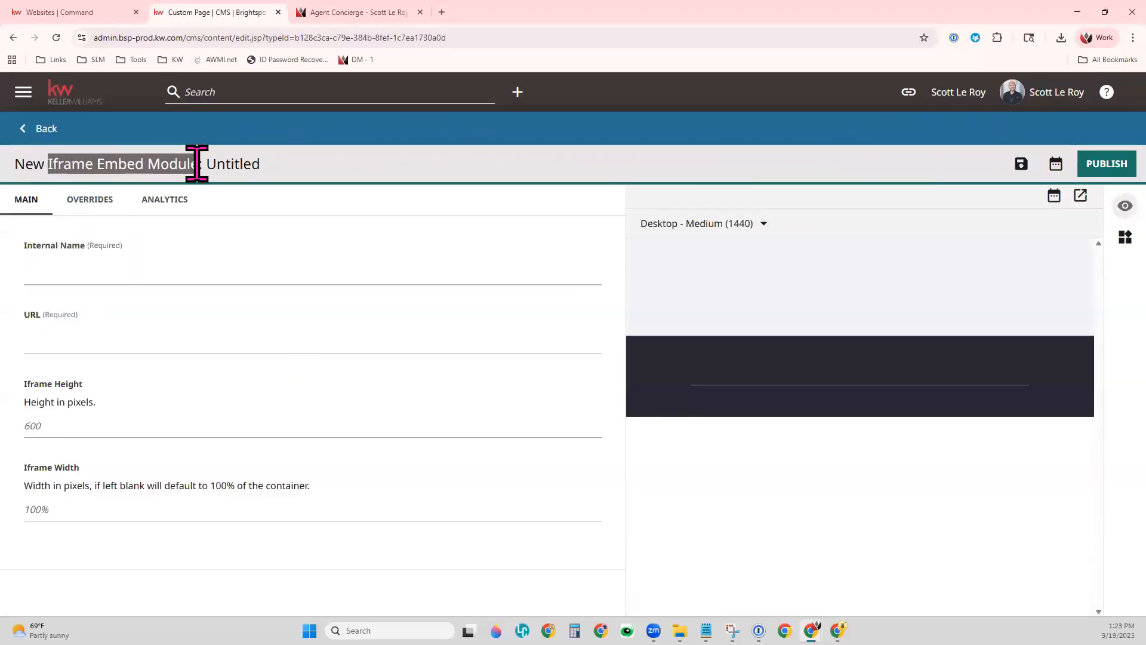
left_click(148, 279)
type("Agent Concierge Iframe Link")
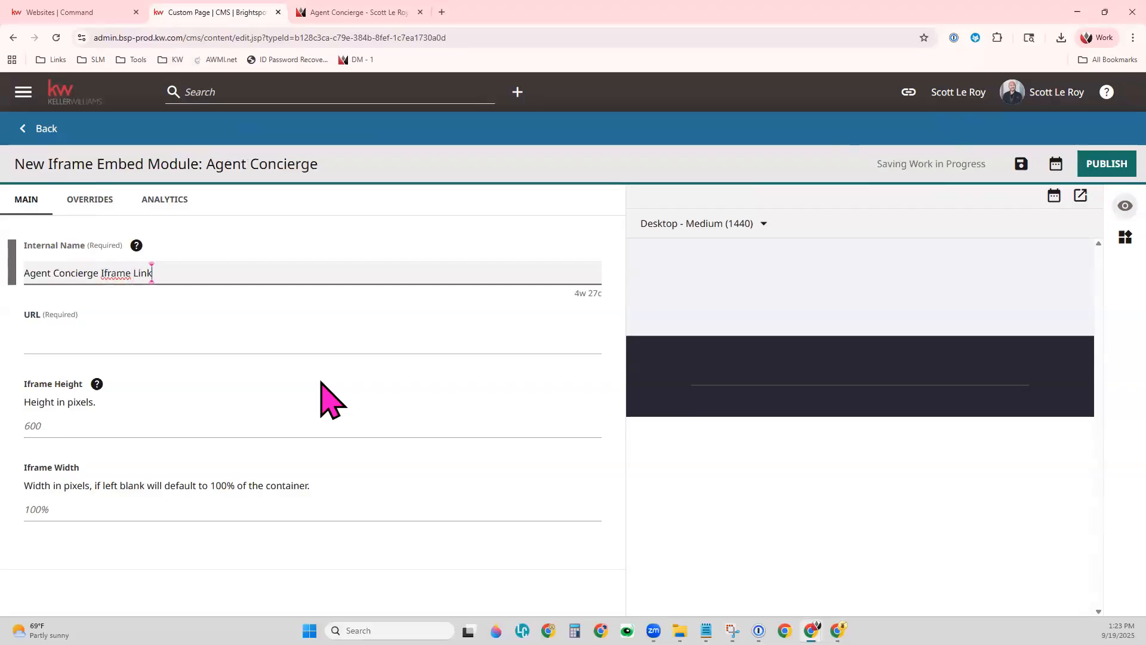
- Copy the web address of the open Agent Concierge page and paste it as the iframe module's URL
left_click(269, 337)
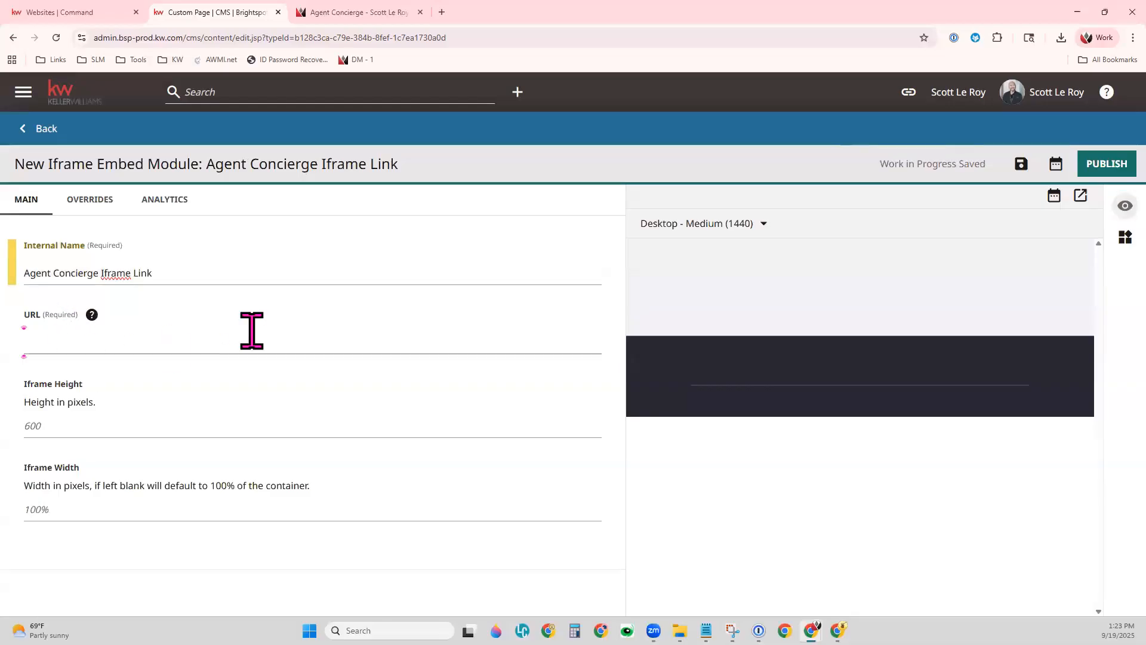
left_click(349, 13)
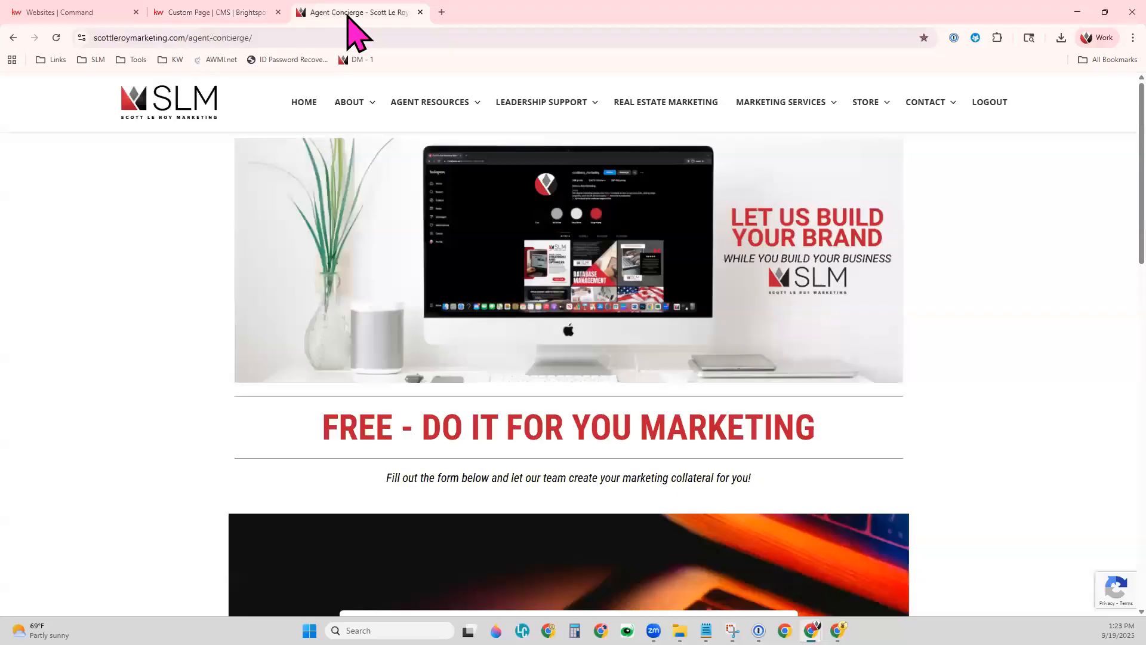
left_click(174, 38)
key("ctrl+c")
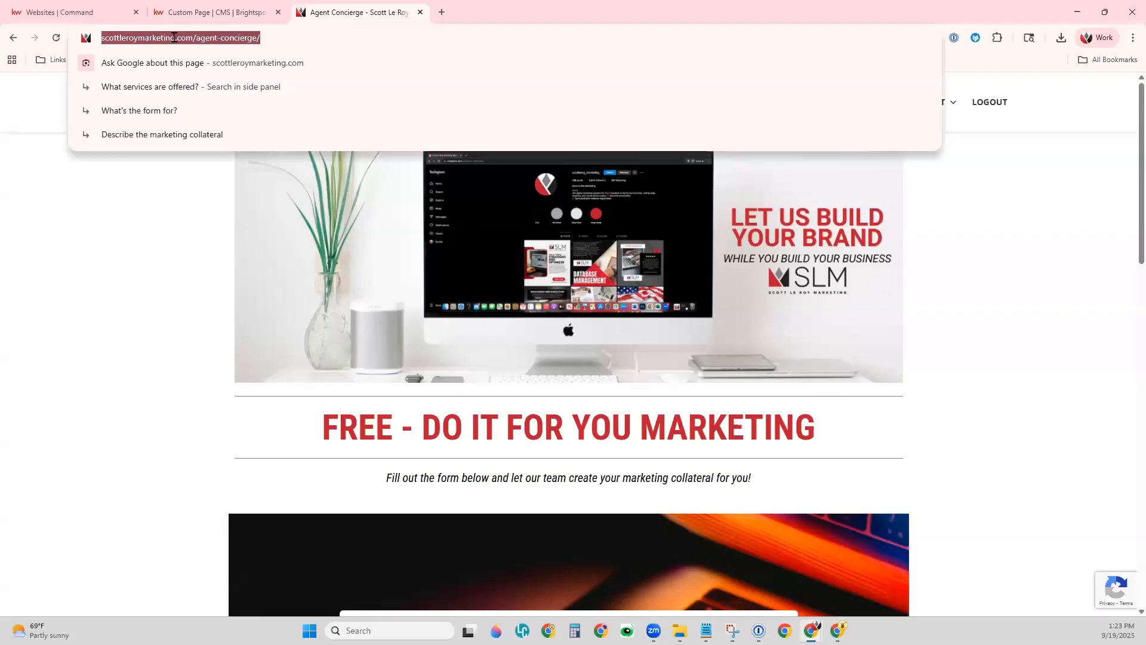
right_click(173, 37)
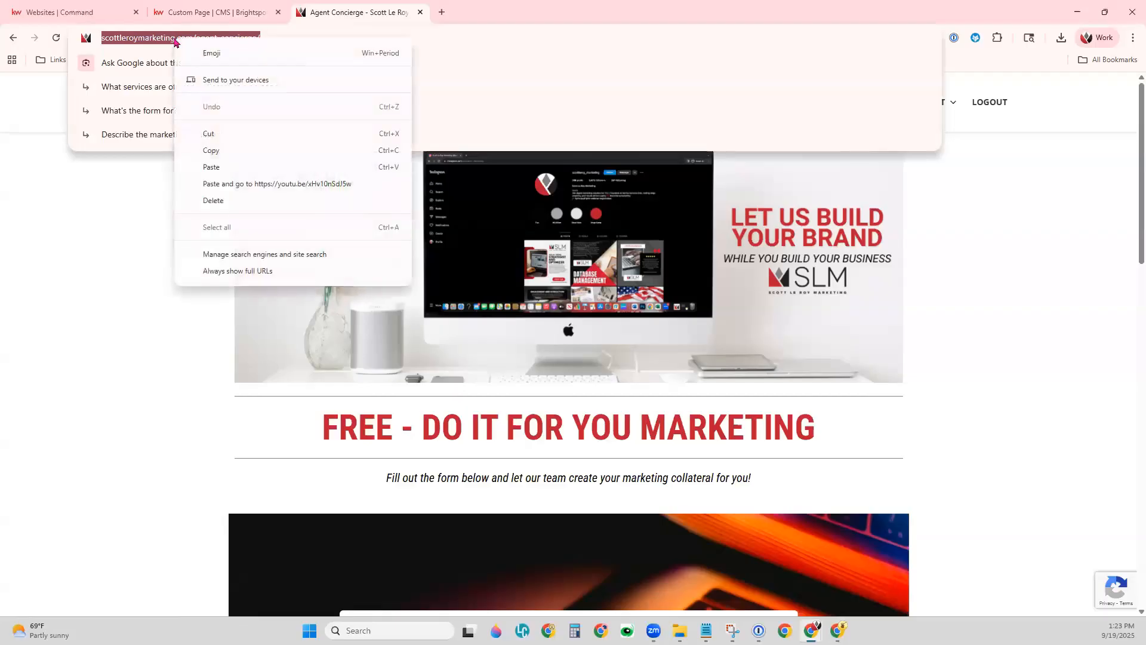
left_click(246, 155)
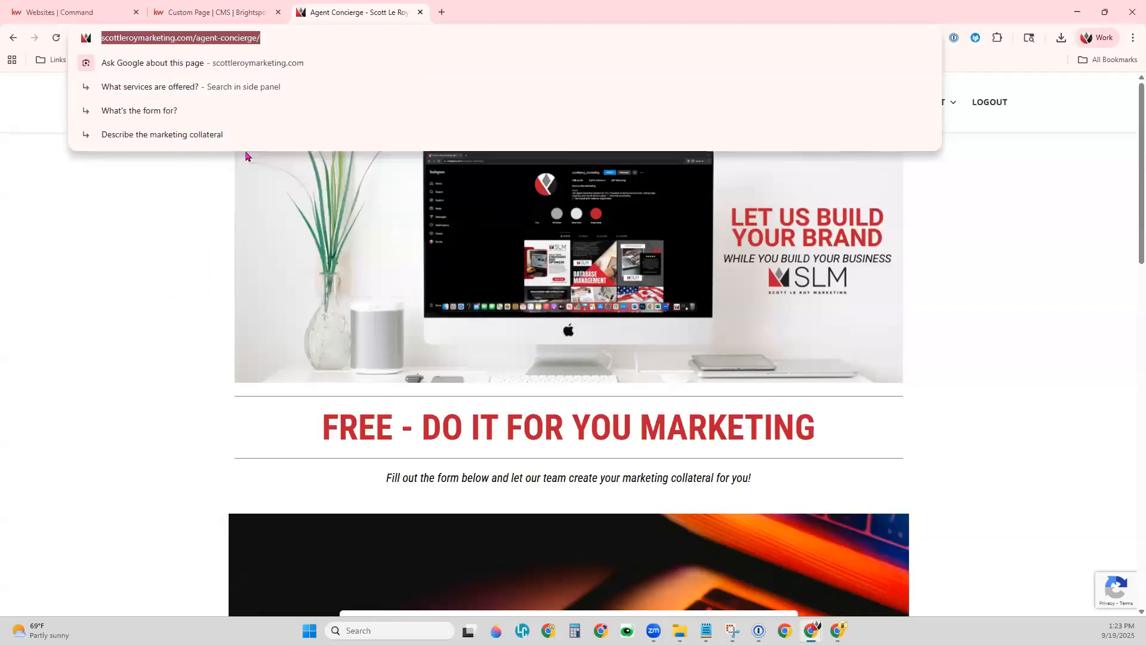
left_click(199, 17)
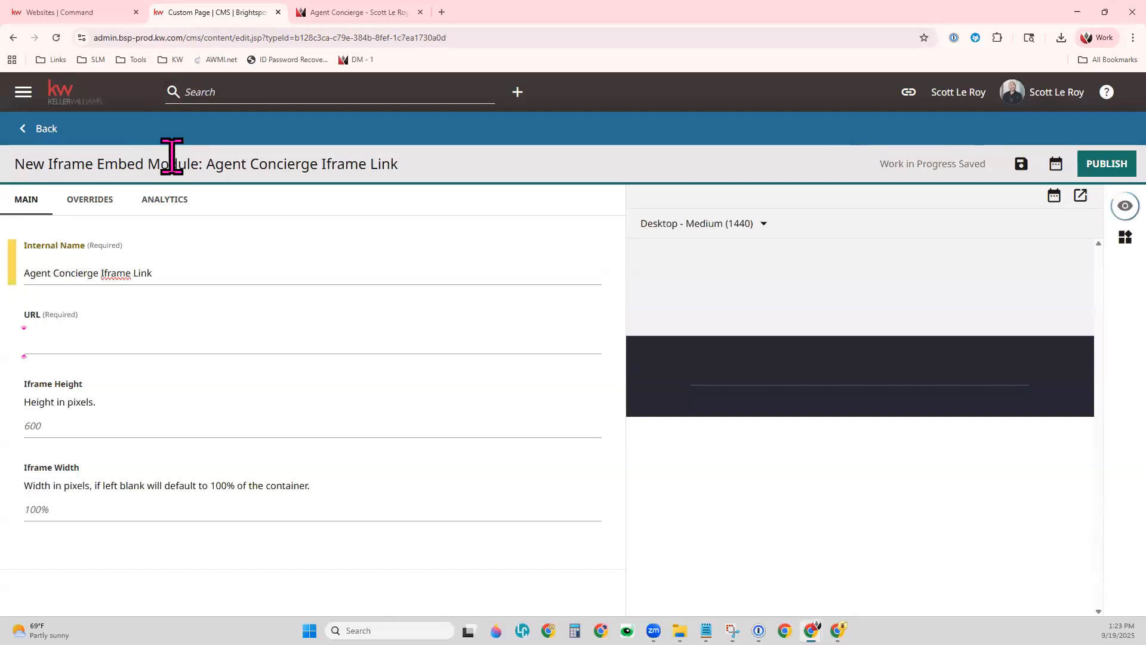
left_click(156, 342)
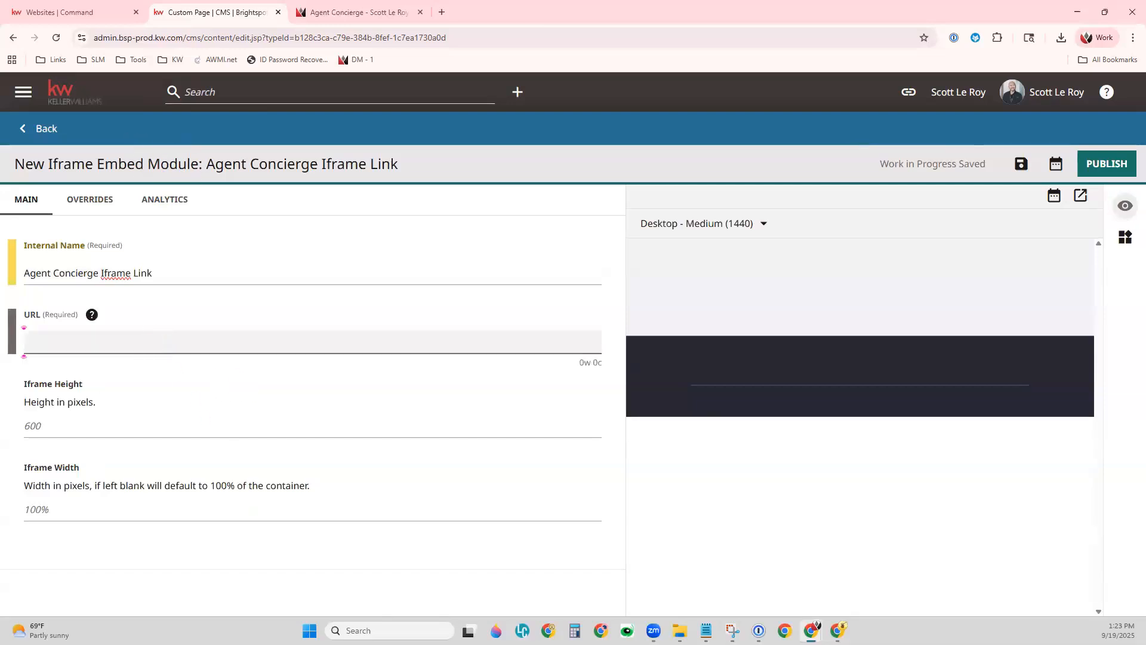
key("ctrl+v")
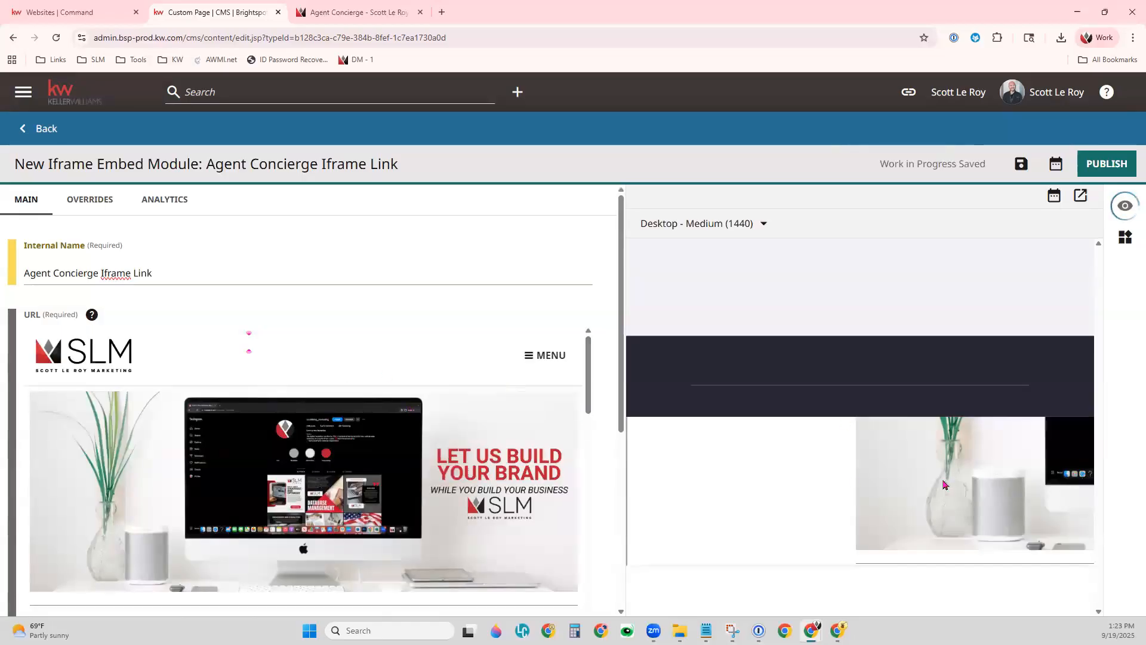
- Set the iframe height to 1000 pixels
scroll(596, 485, "down", 5)
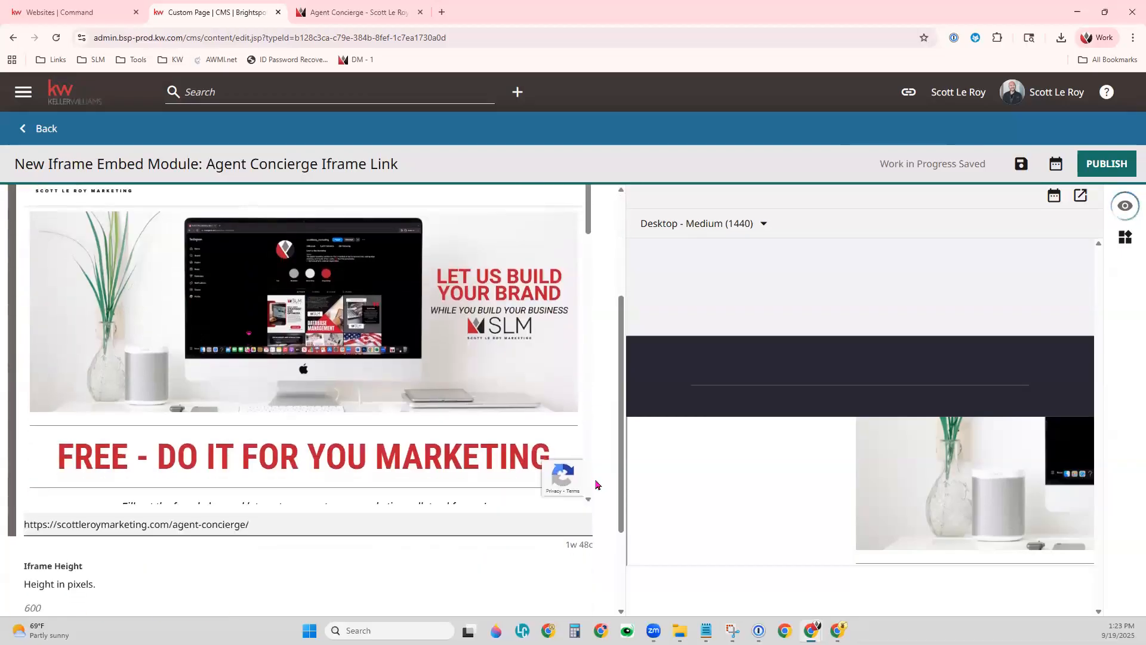
left_click(113, 477)
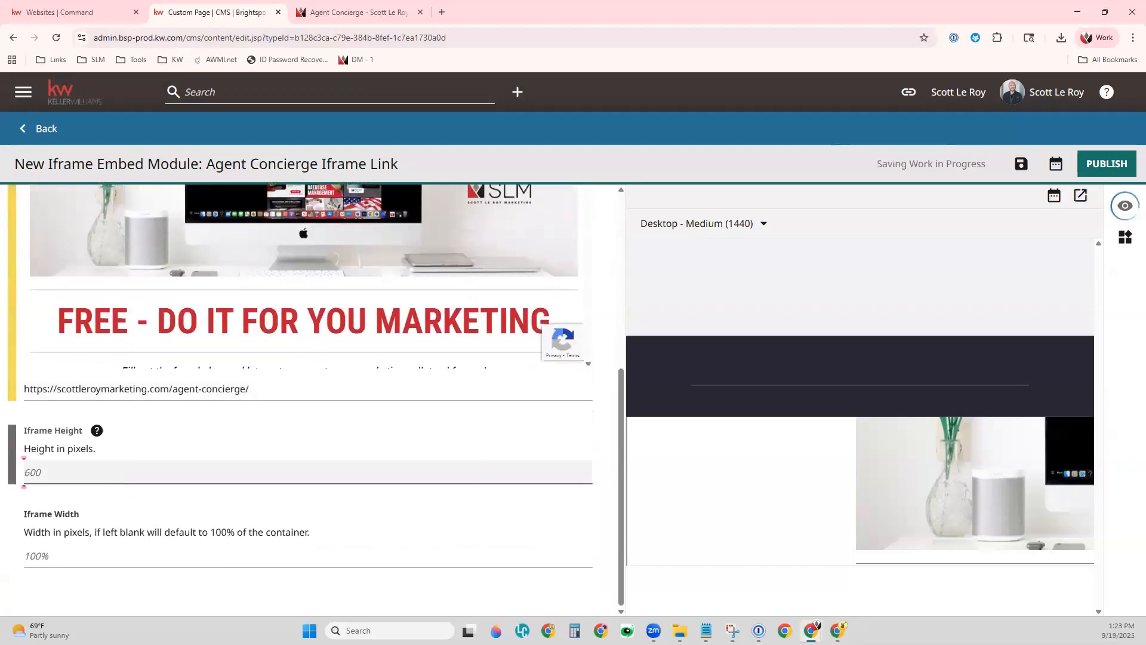
type("1000")
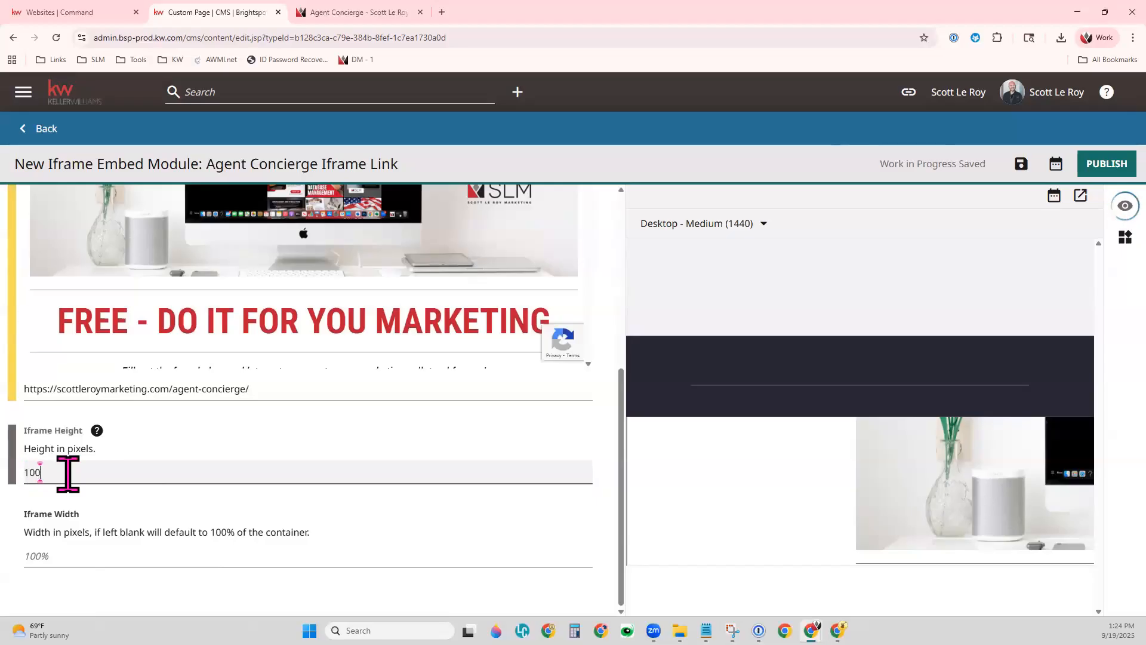
- Examine the embedded Agent Concierge page from header to footer in both the URL field's display and the desktop preview
left_click(154, 449)
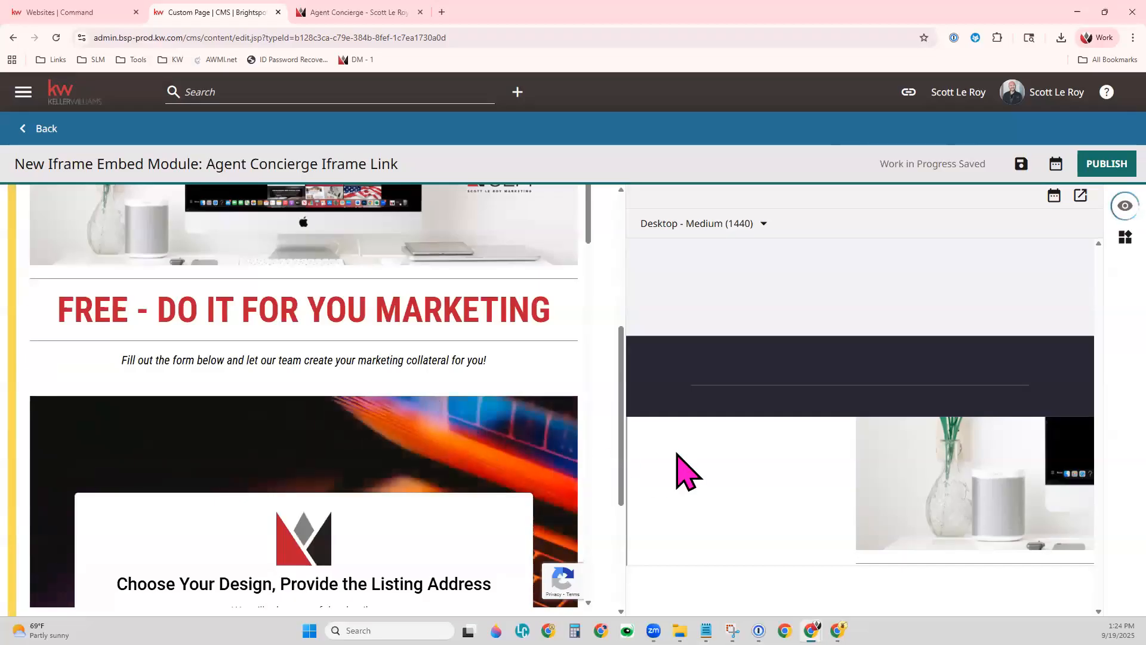
scroll(410, 388, "up", 5)
scroll(415, 424, "down", 3)
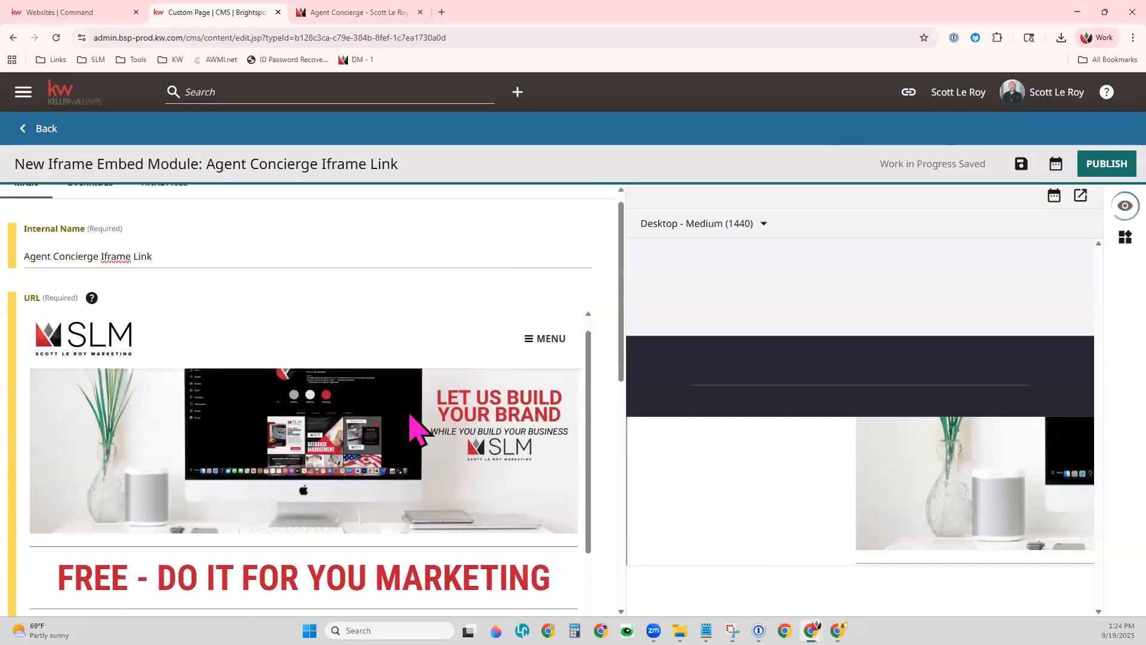
scroll(366, 430, "down", 10)
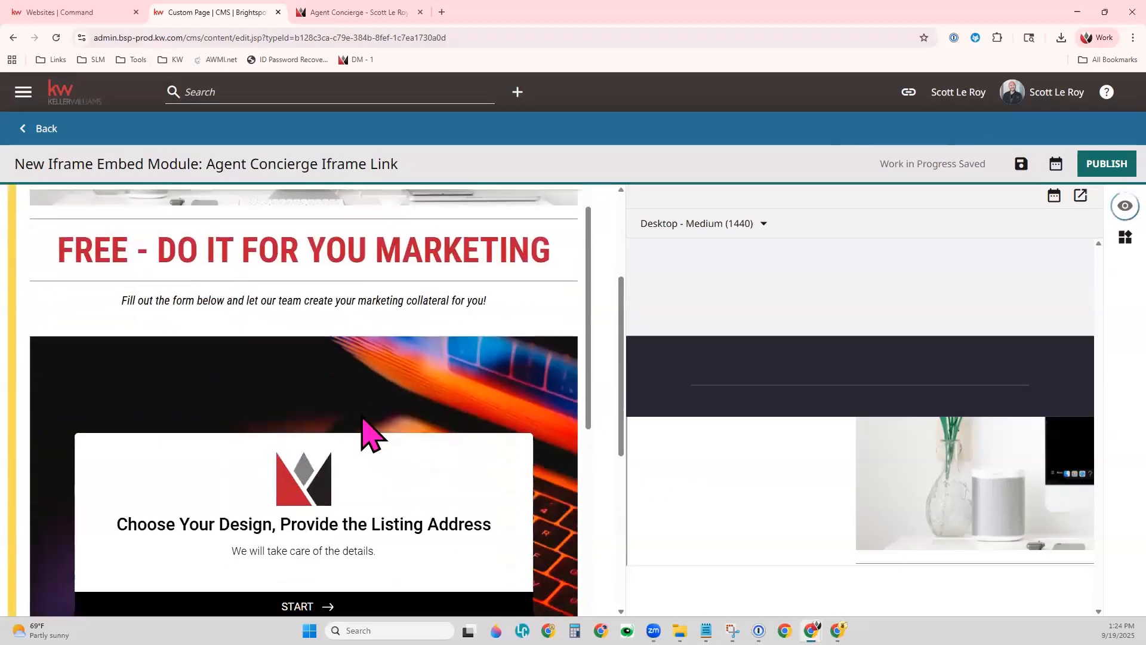
scroll(366, 463, "down", 6)
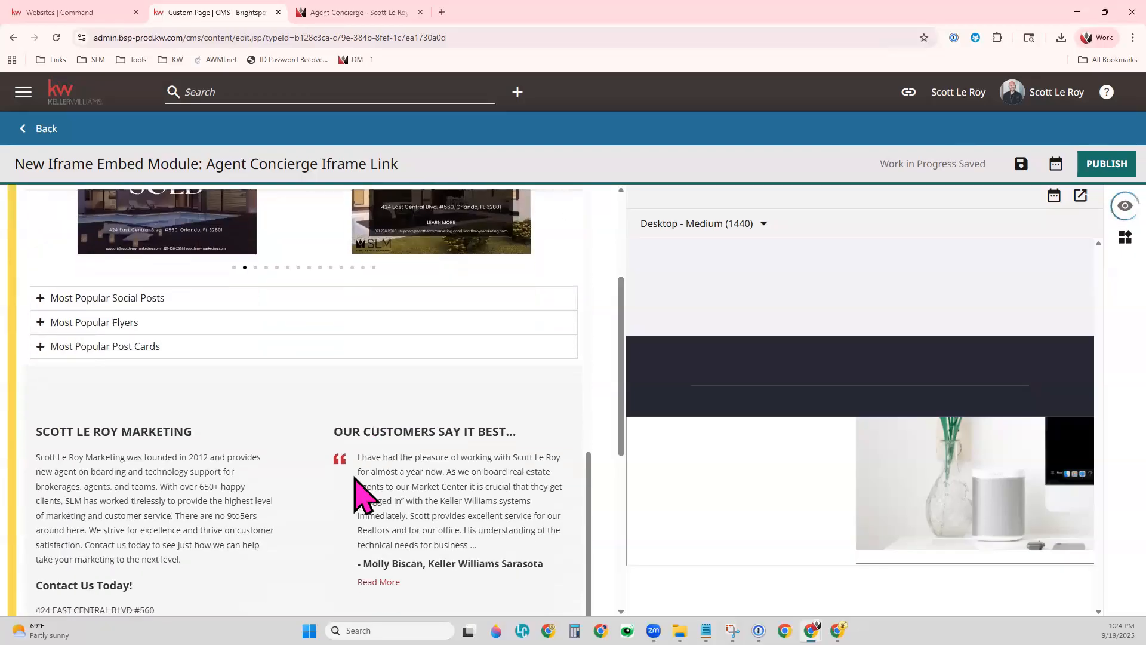
scroll(358, 513, "down", 10)
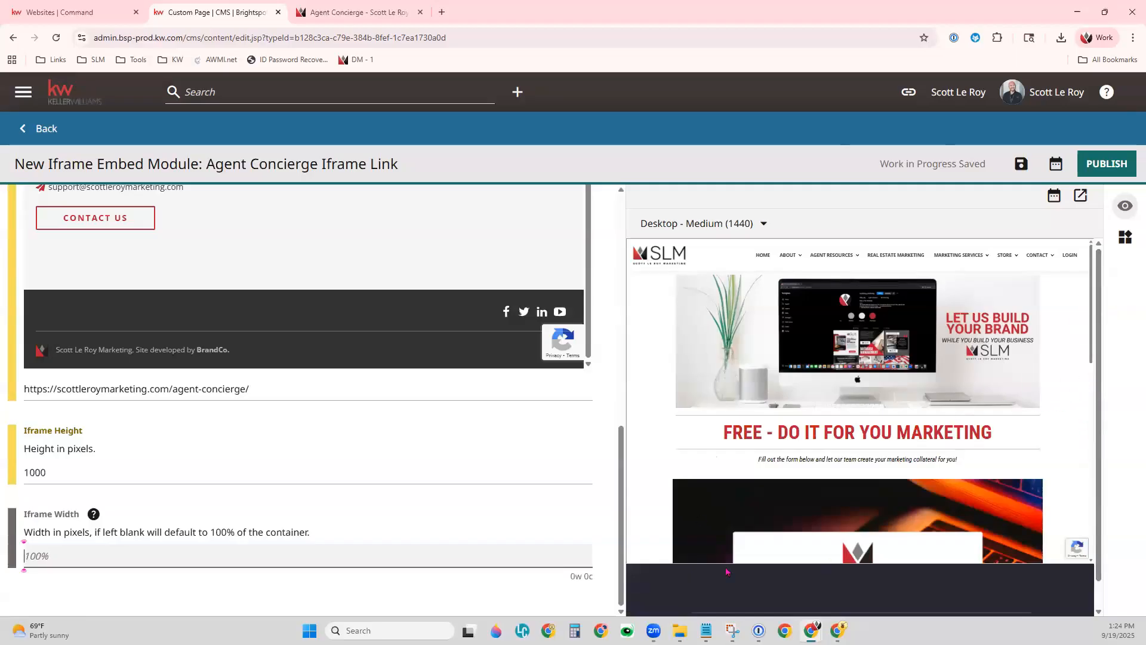
scroll(1051, 463, "down", 10)
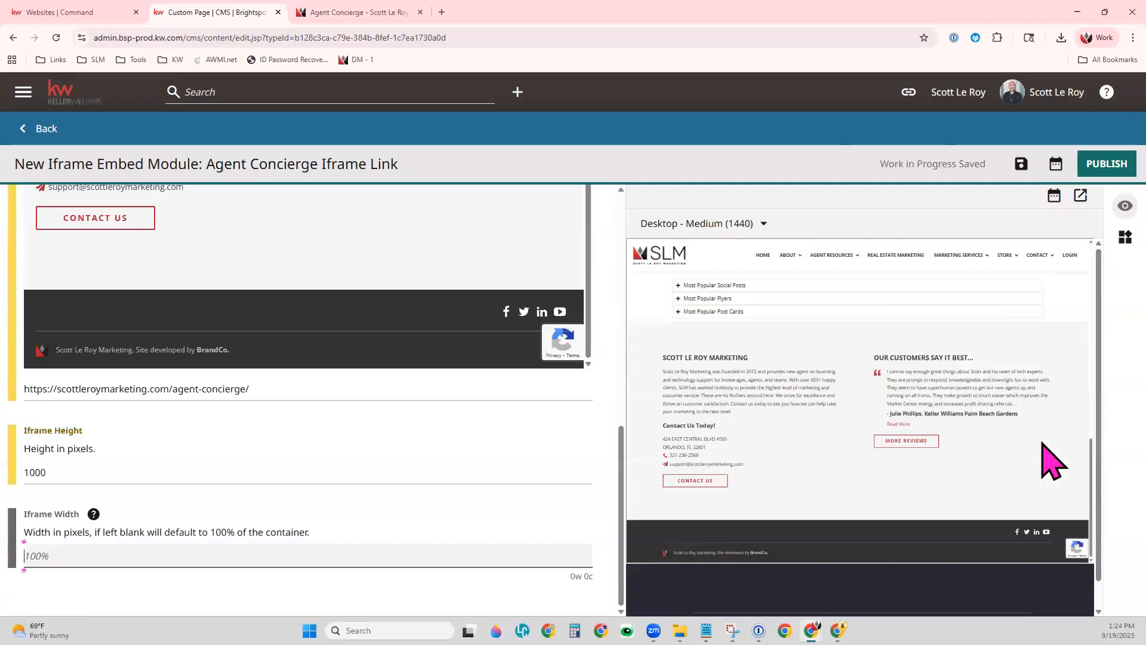
scroll(1038, 534, "up", 5)
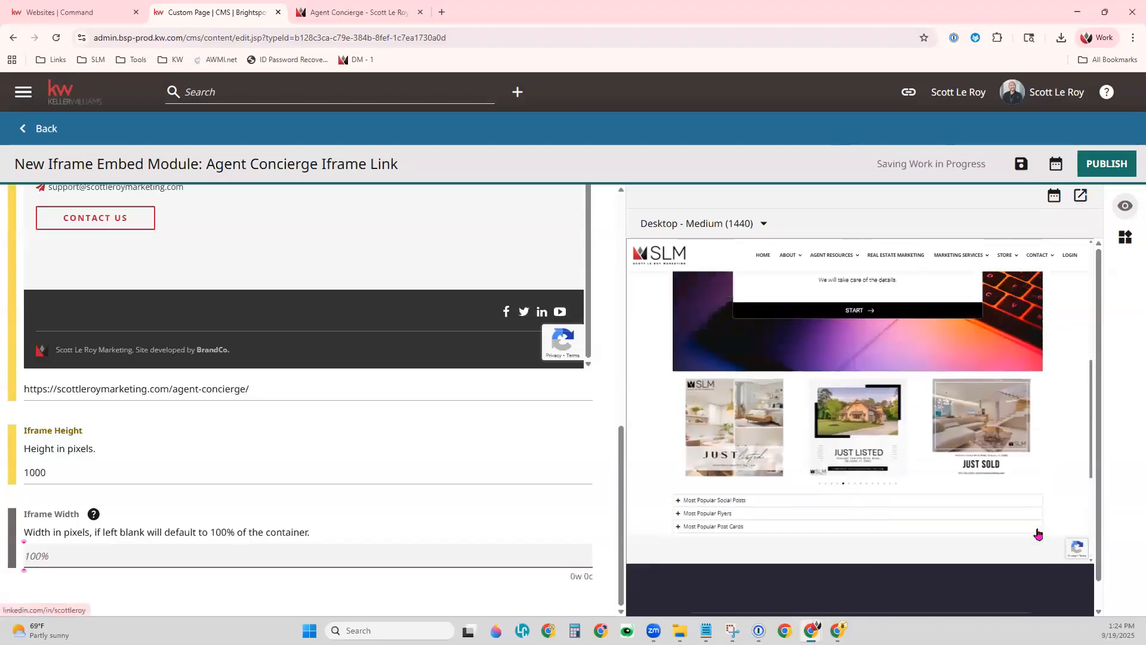
scroll(1037, 534, "up", 4)
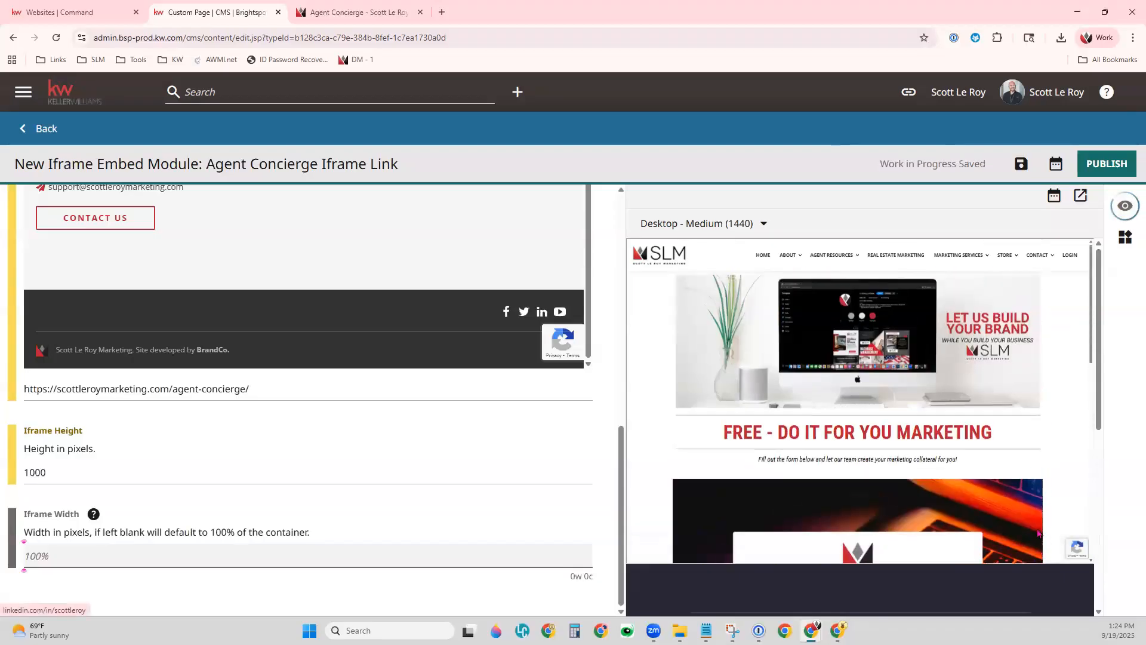
- Publish the iframe module and select Agent Concierge Iframe Link as the custom page's Iframe Embed
left_click(1096, 165)
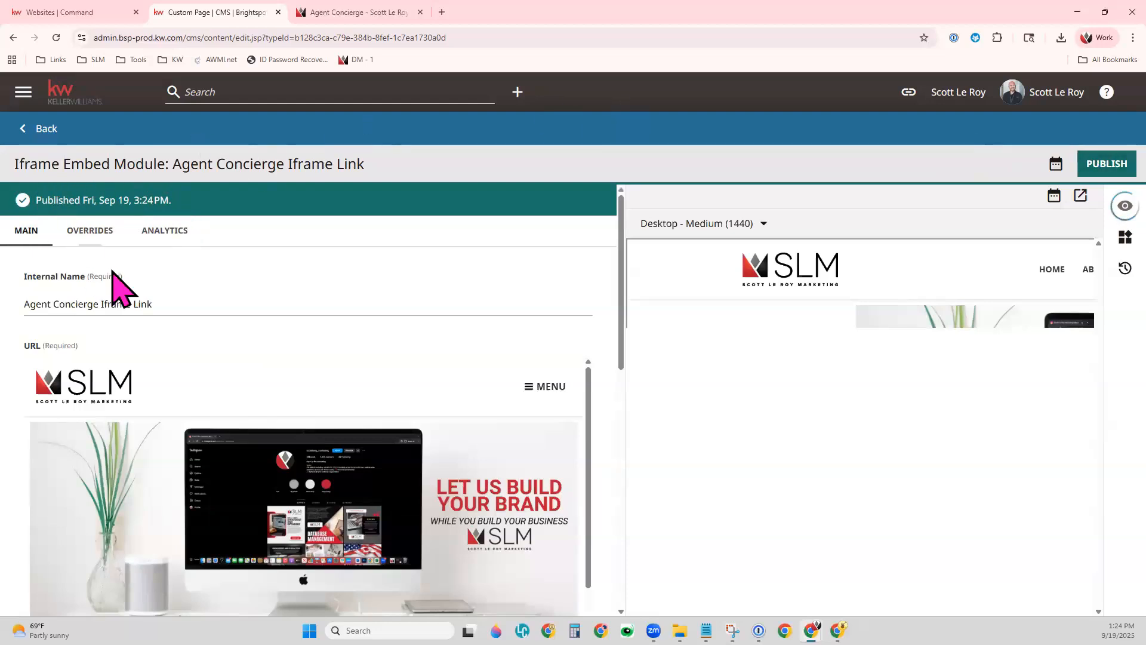
left_click(25, 140)
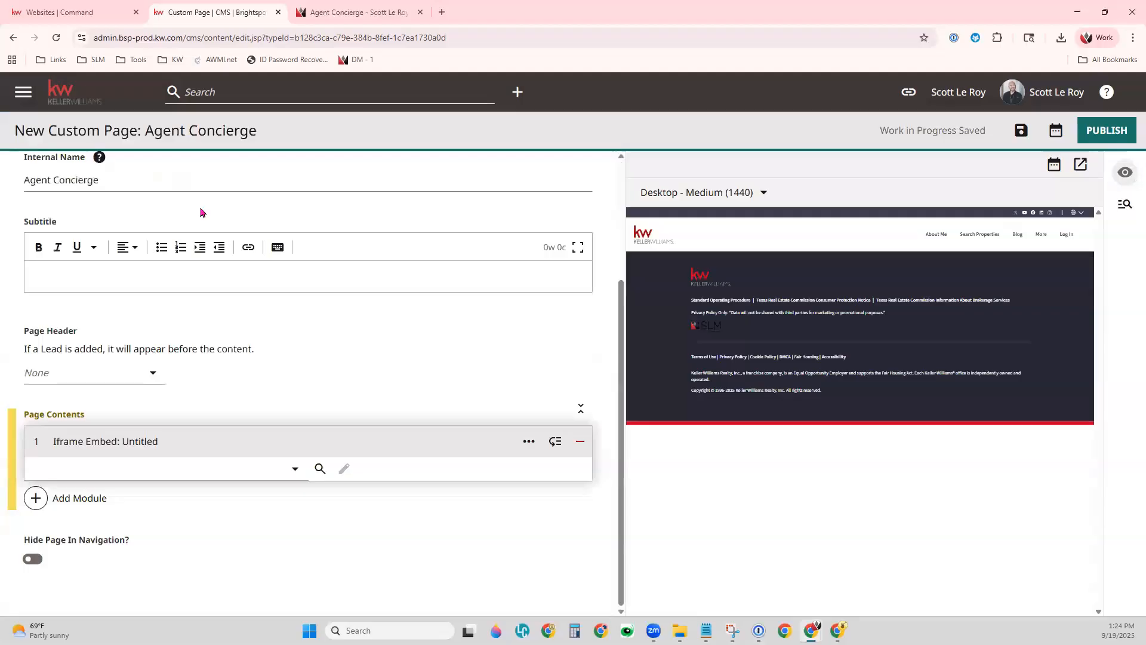
left_click(123, 470)
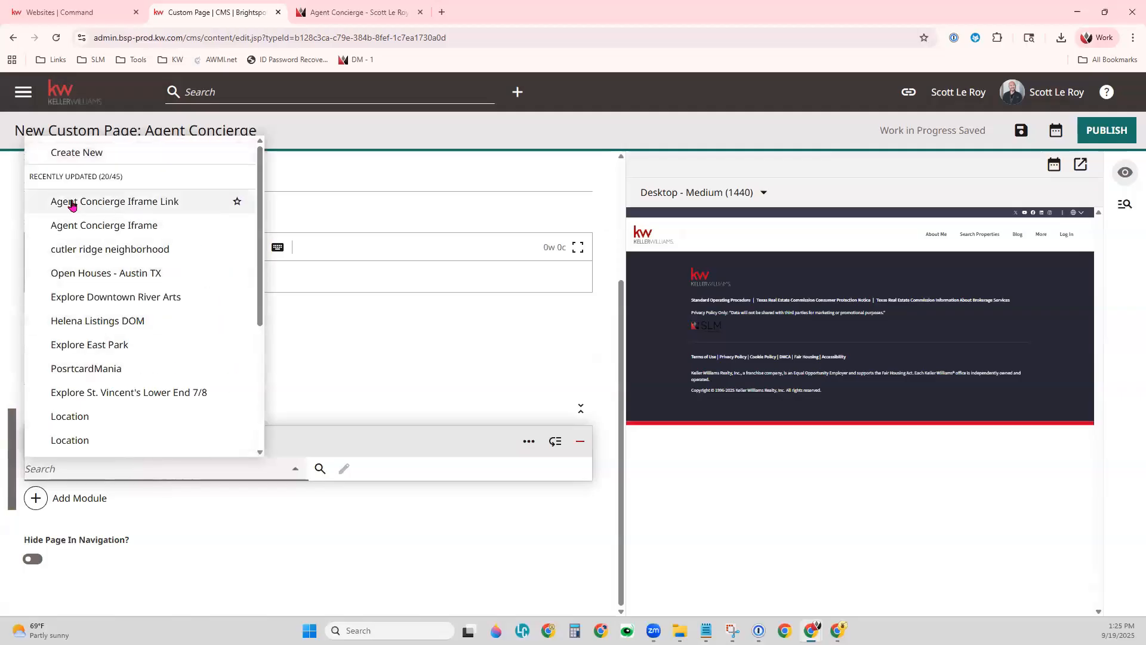
left_click(157, 203)
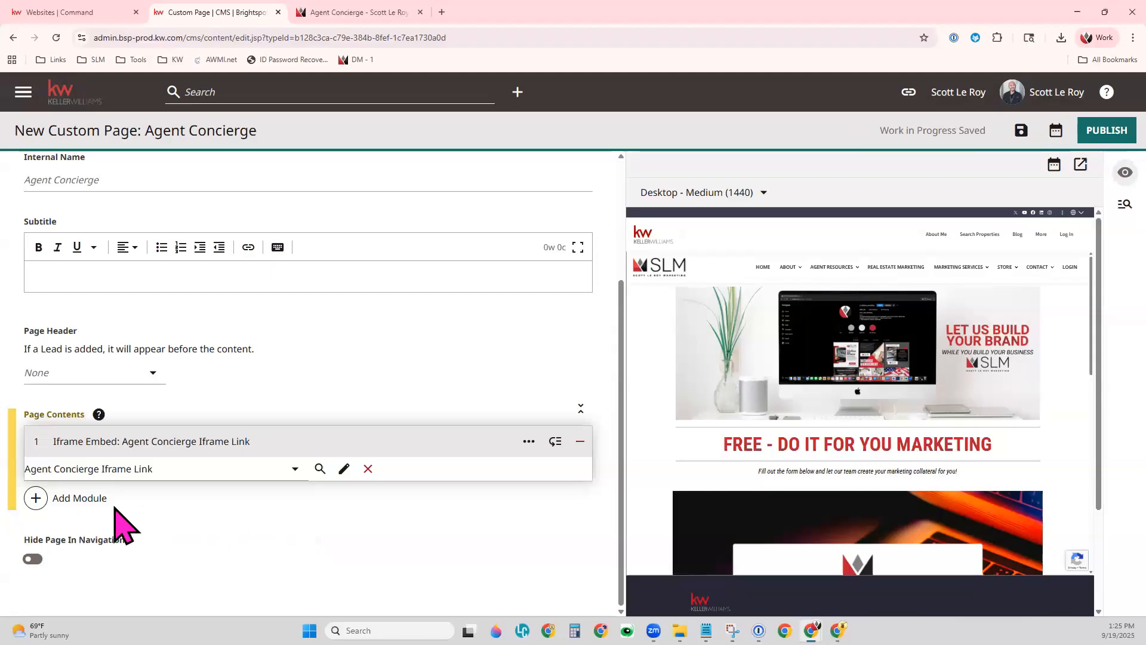
- Add a Form module below the iframe in the page contents and select the shared form defaultAgentContactTitle for it
left_click(79, 498)
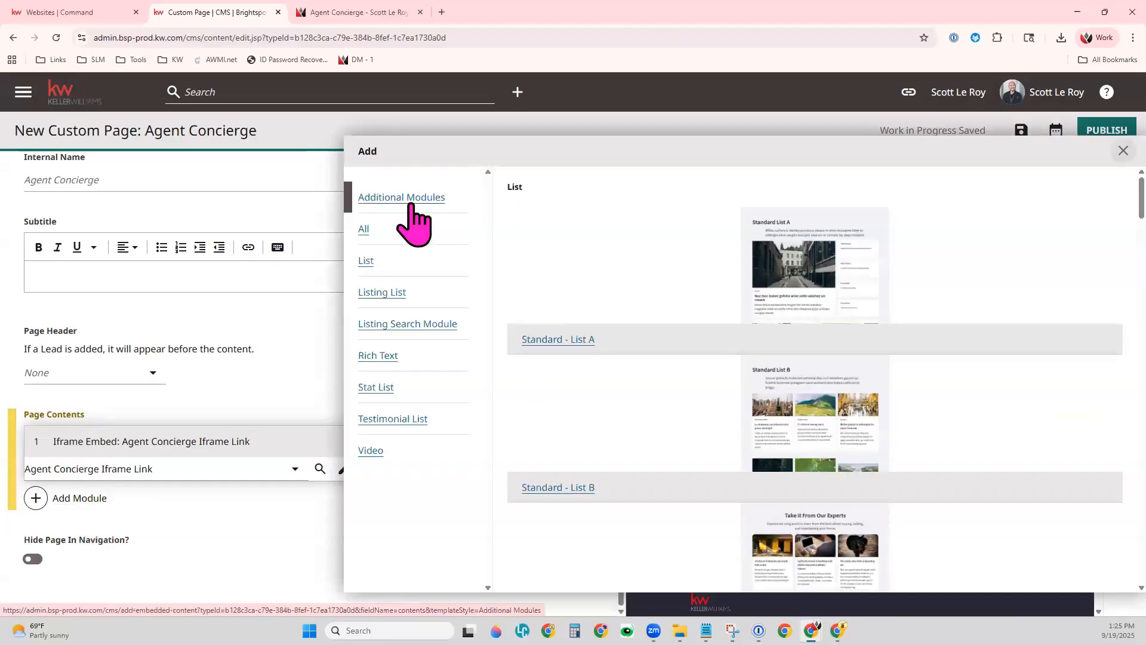
left_click(412, 203)
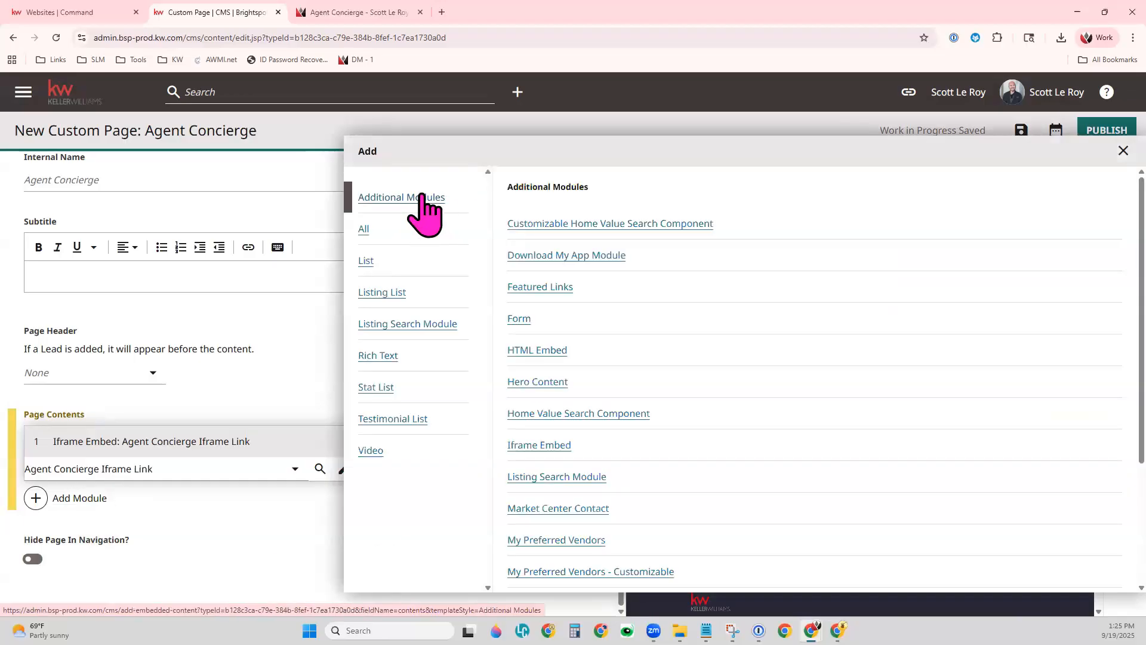
left_click(527, 322)
scroll(173, 477, "down", 2)
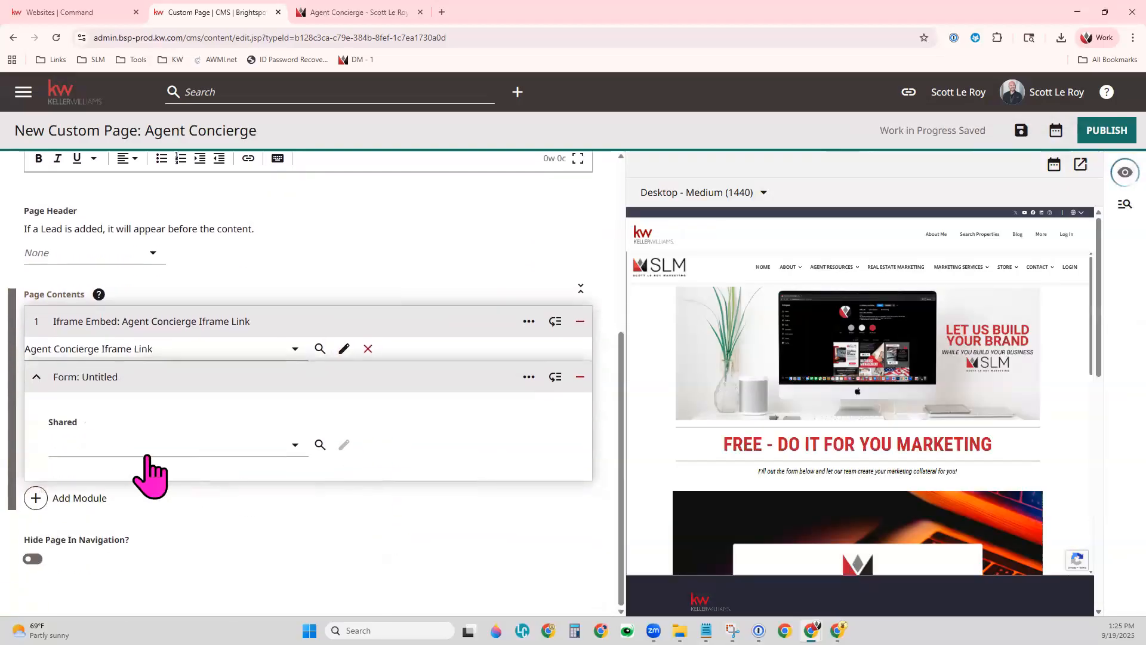
left_click(141, 446)
left_click(130, 412)
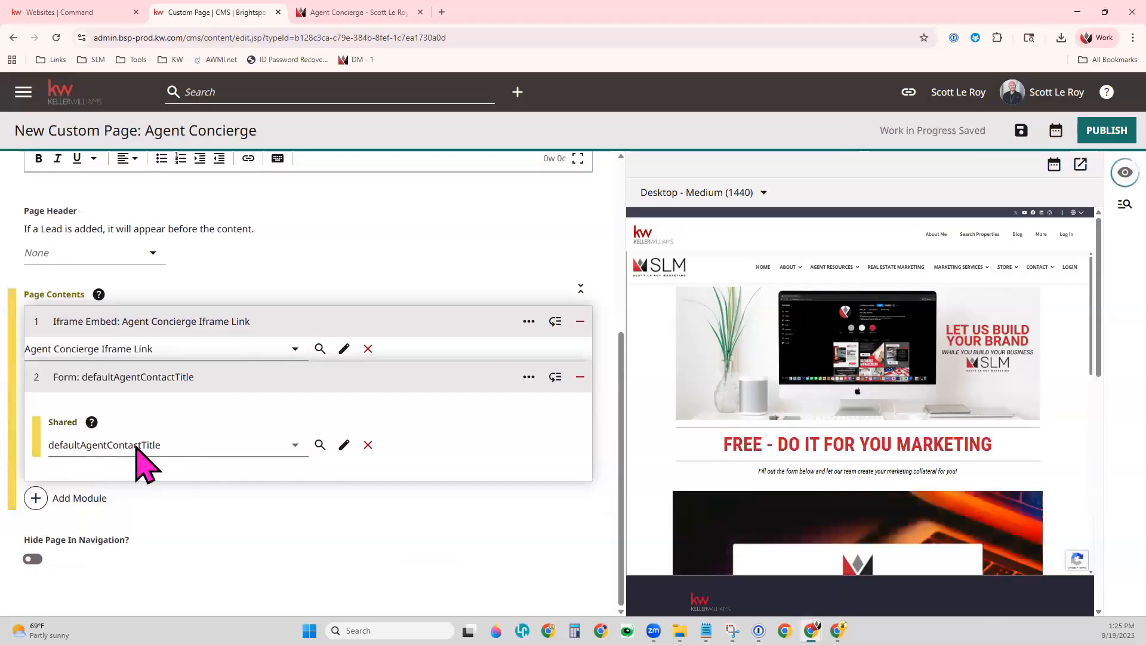
- Publish the Agent Concierge custom page, and publish it once more after it is saved
left_click(1096, 133)
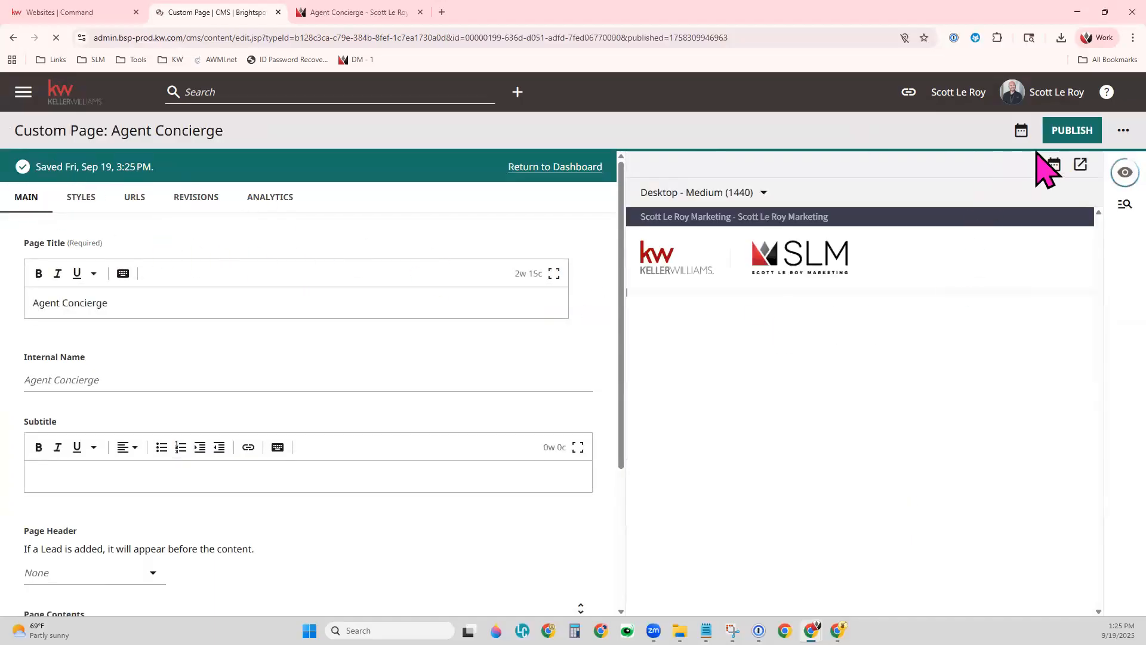
left_click(1069, 130)
scroll(532, 526, "down", 3)
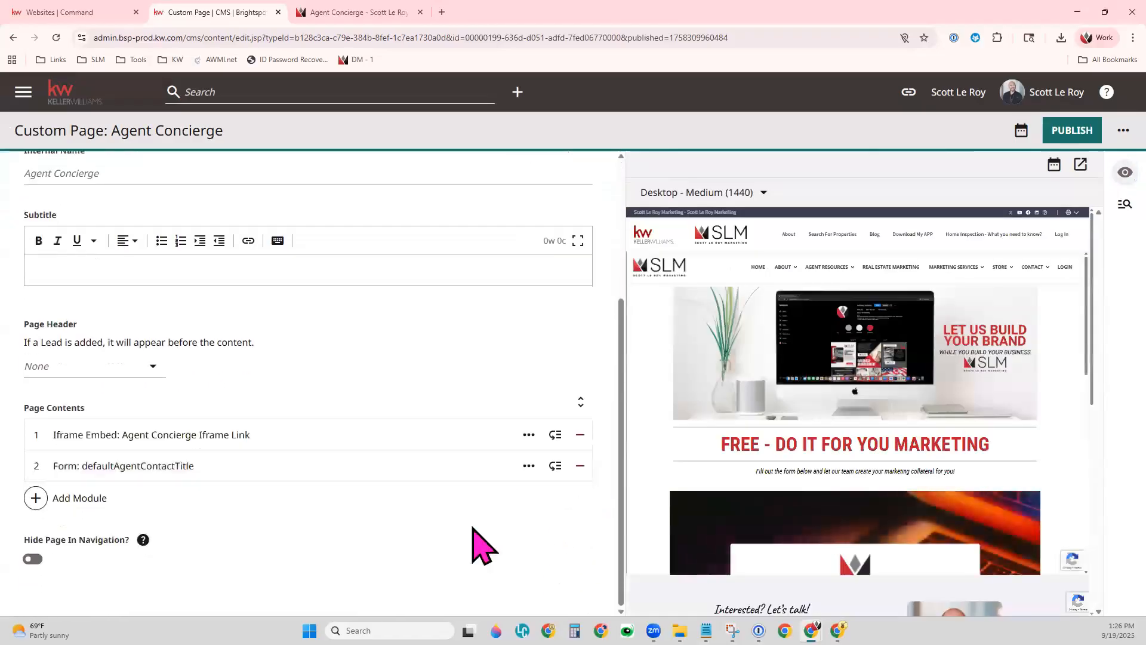
- Open the live custom page from its /agent-concierge permalink and inspect its web address and embedded content
scroll(422, 555, "up", 3)
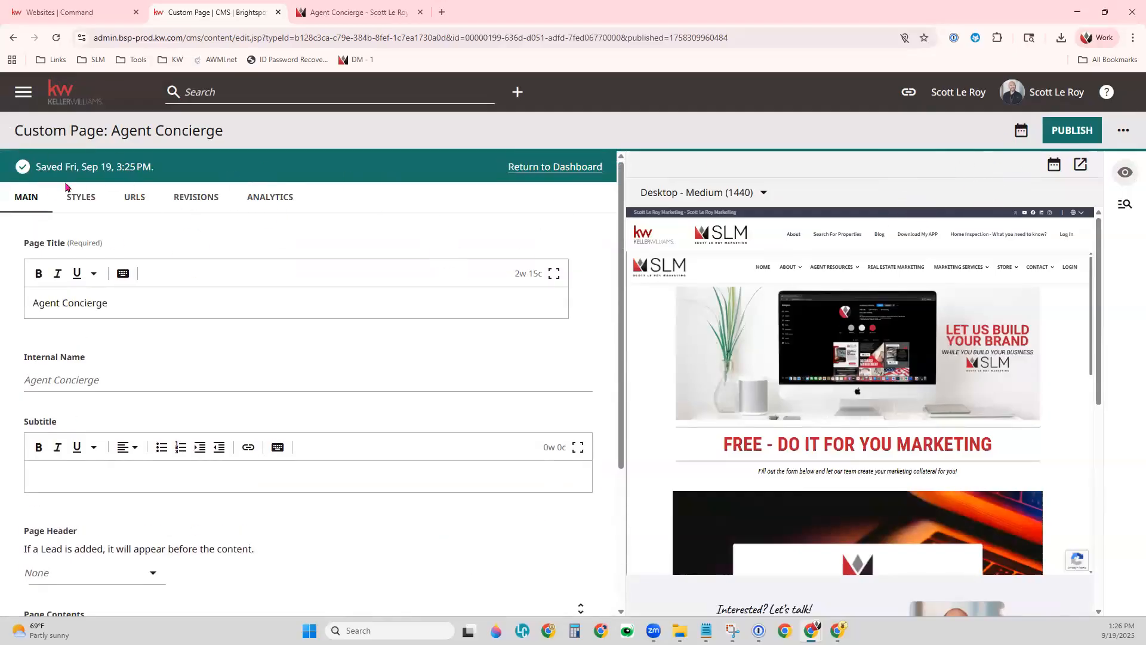
left_click(134, 201)
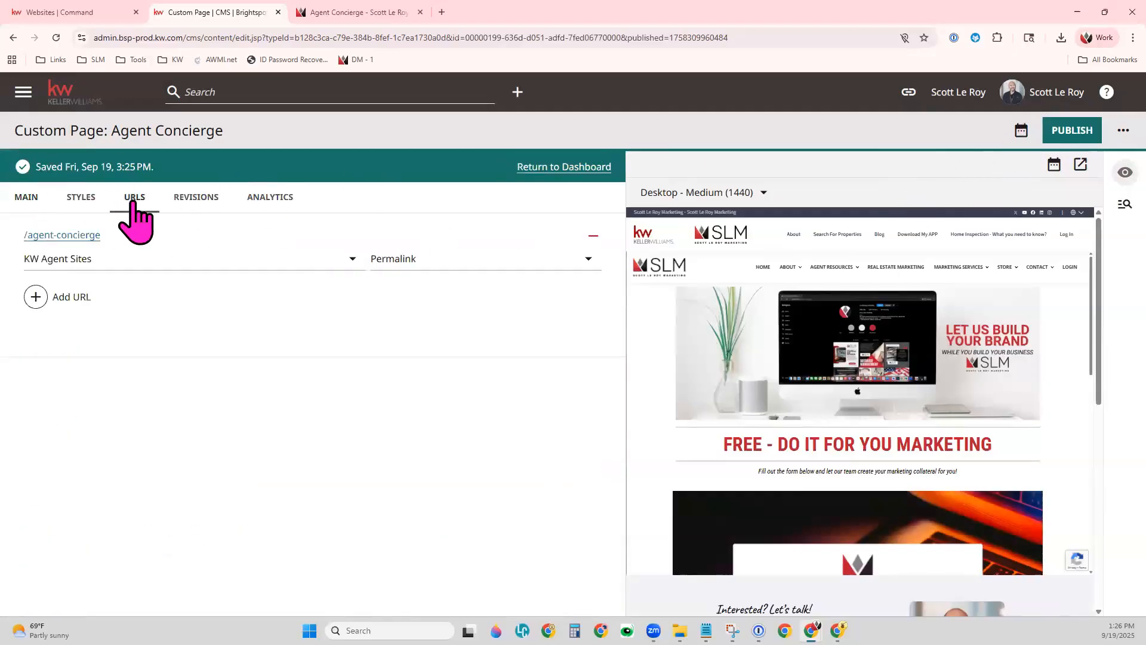
left_click(62, 236)
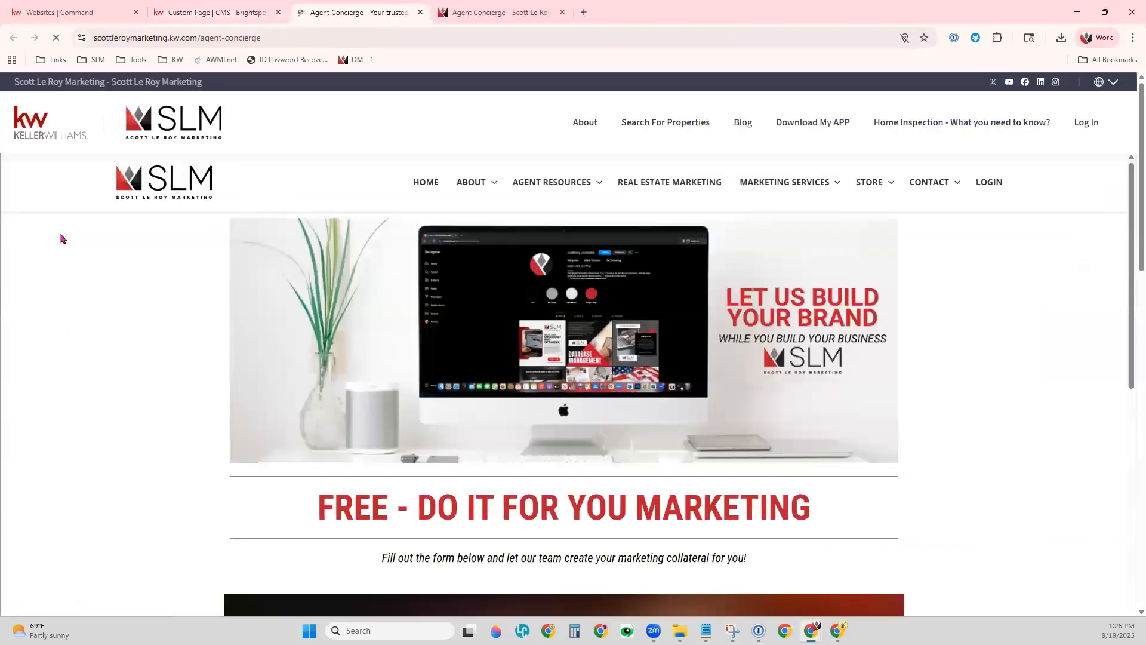
left_click(167, 37)
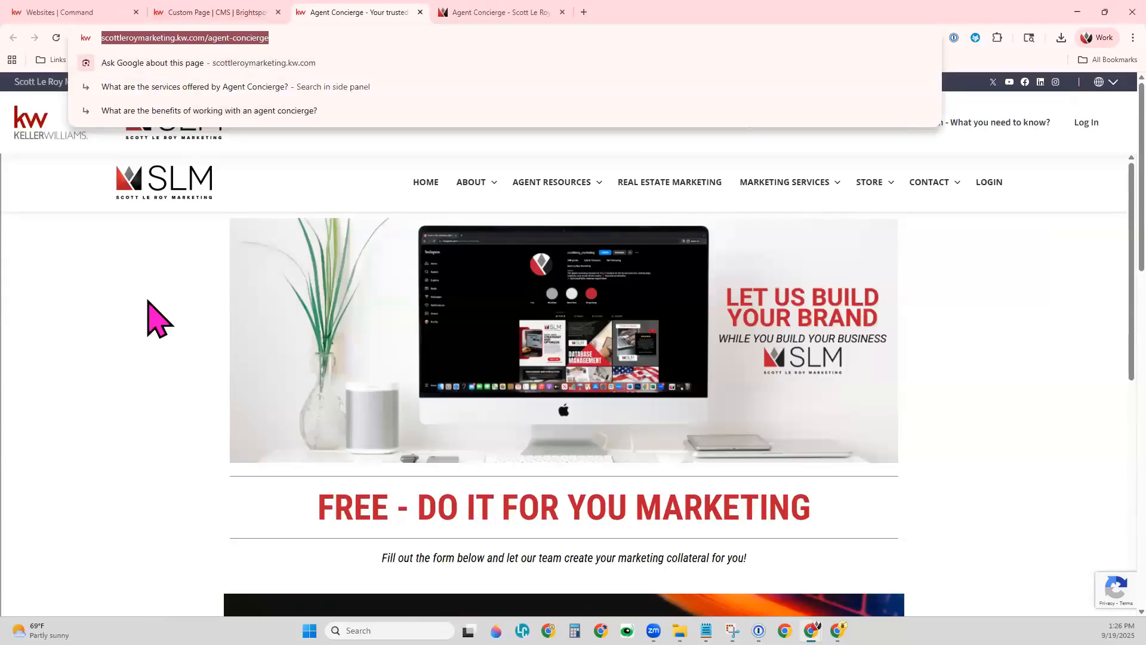
left_click(239, 338)
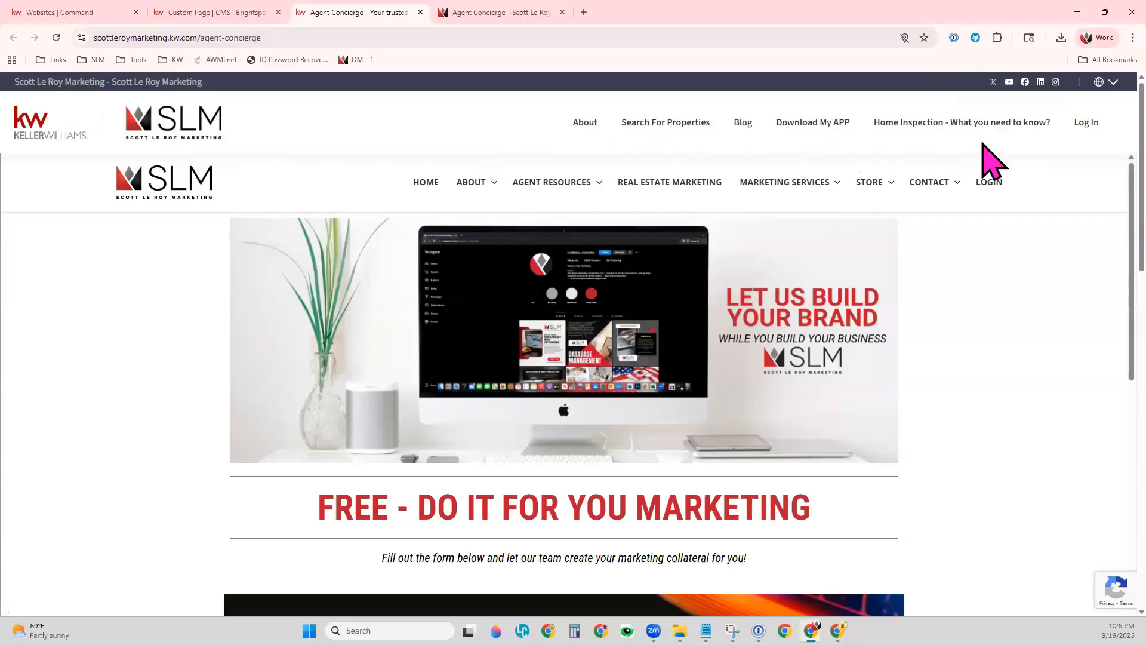
scroll(991, 345, "down", 7)
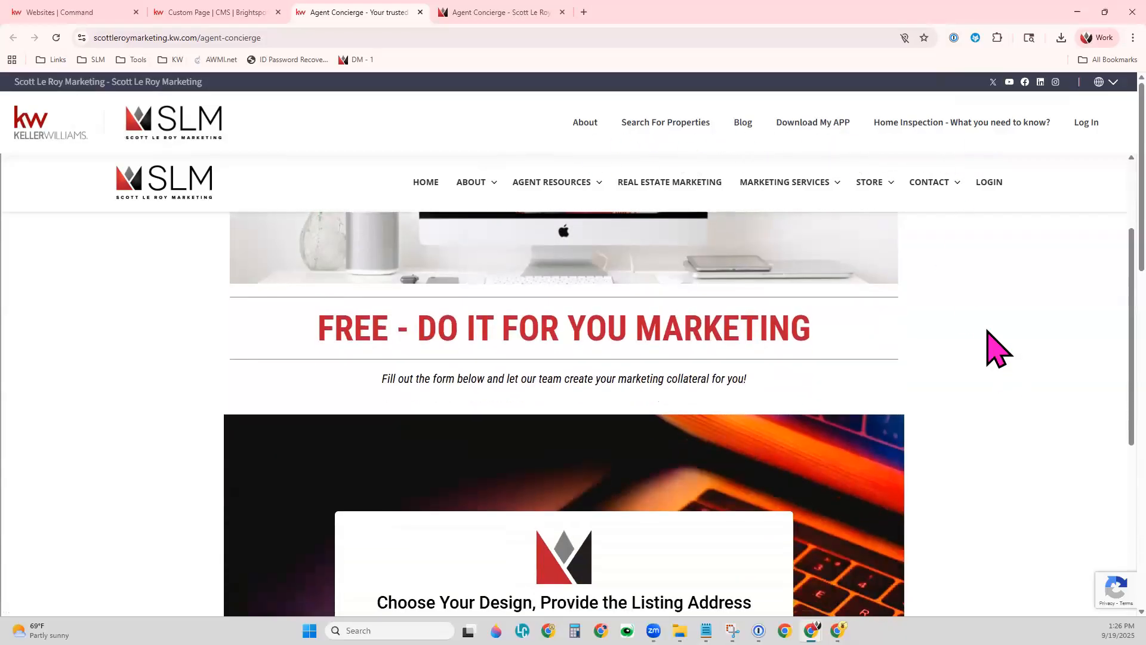
scroll(992, 397, "down", 9)
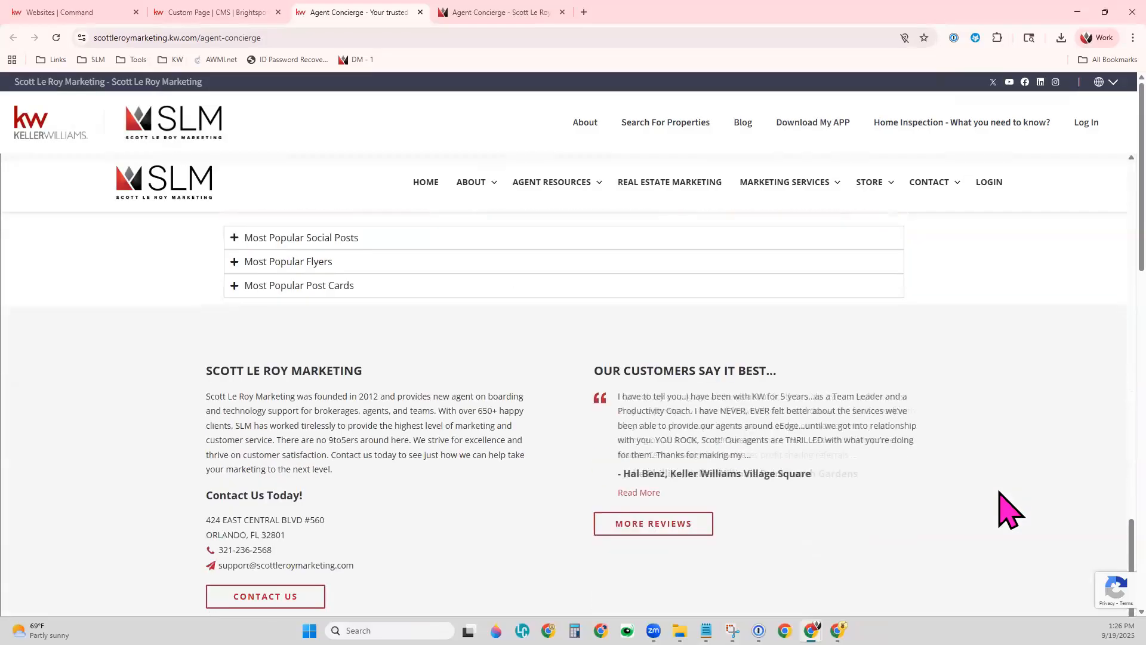
scroll(1010, 510, "up", 15)
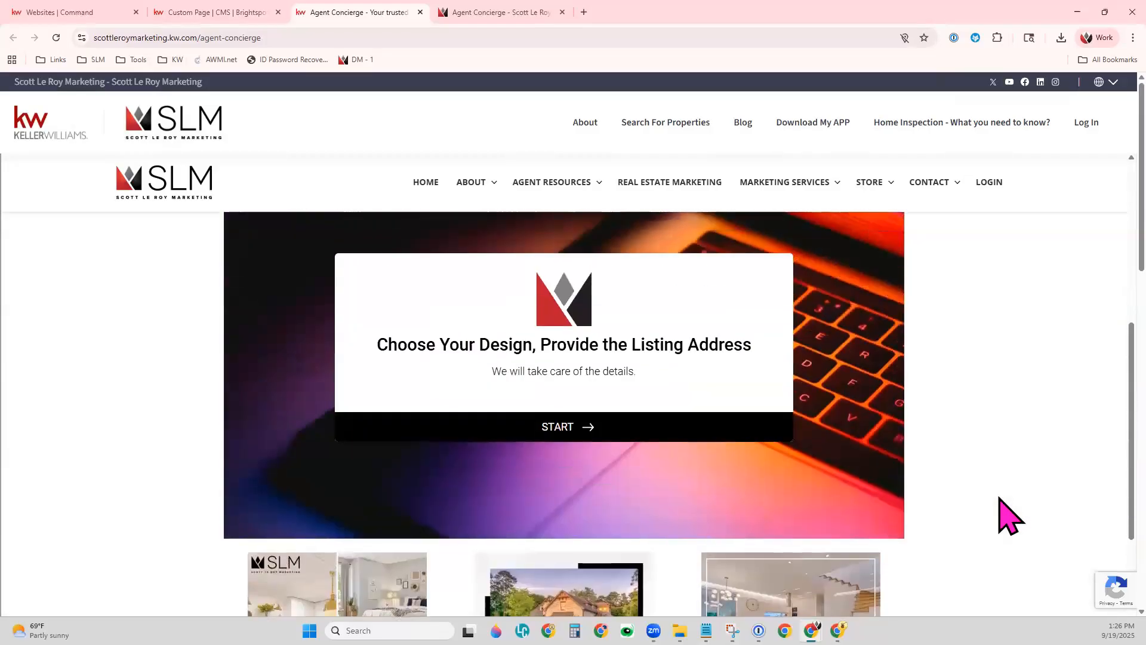